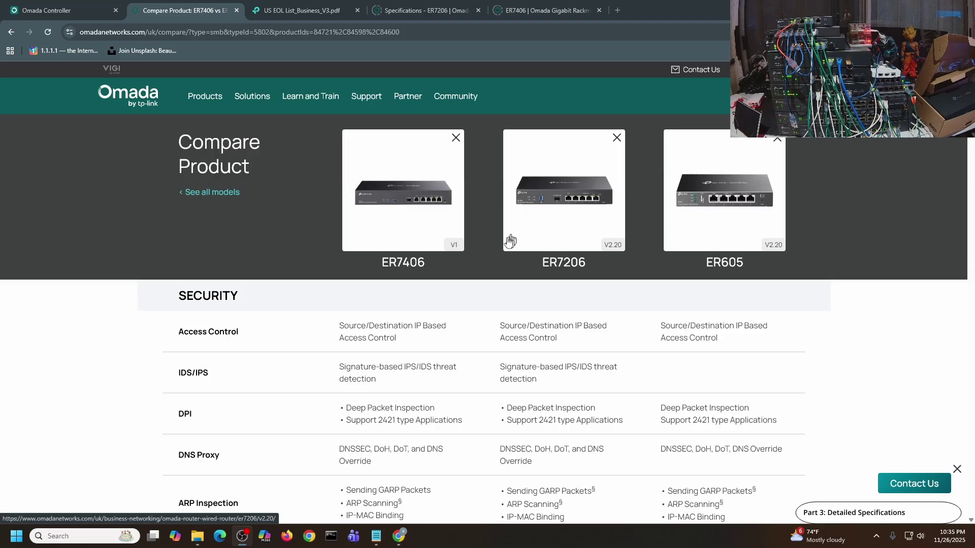
Scroll the comparison past Security to the Hardware Features rows showing DRAM sizes
scroll(609, 161, down, 1)
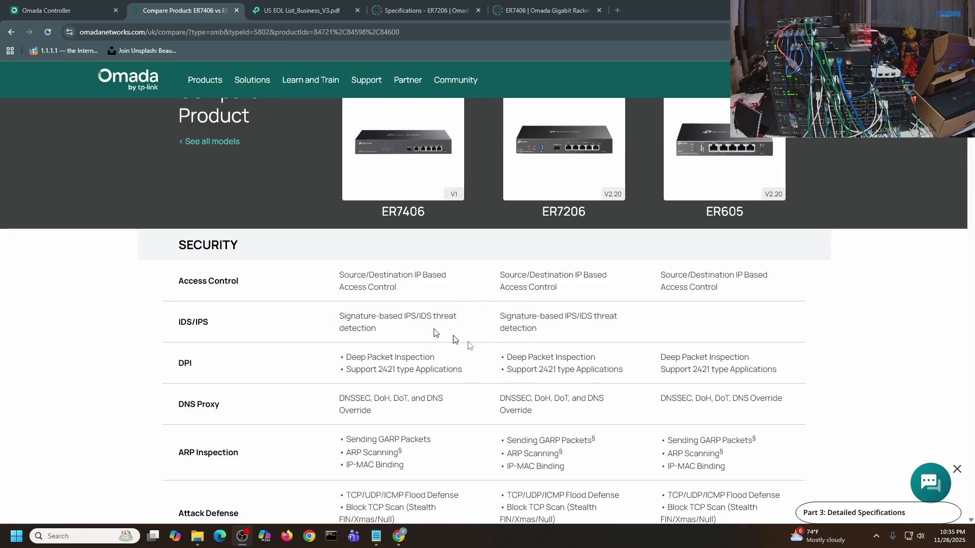
scroll(482, 356, down, 2)
scroll(489, 366, down, 1)
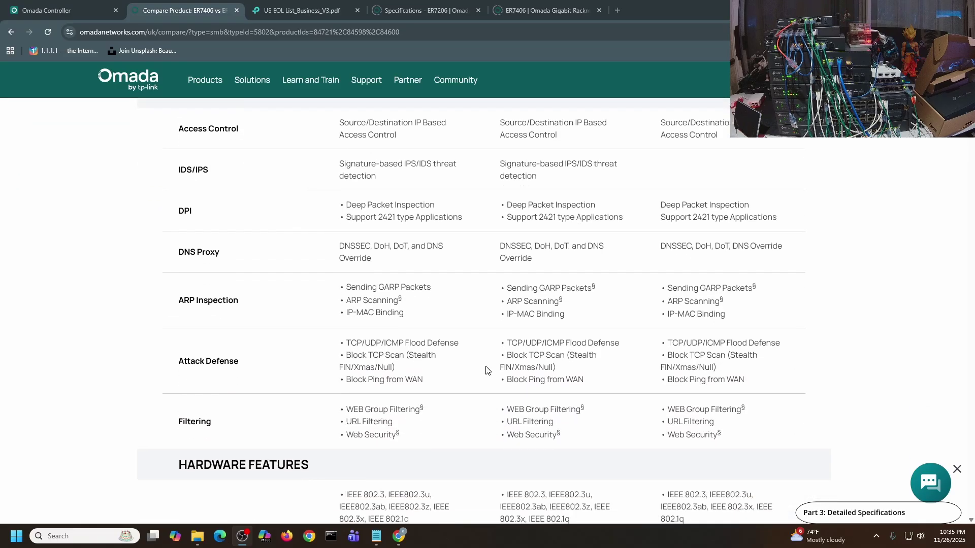
scroll(491, 391, up, 4)
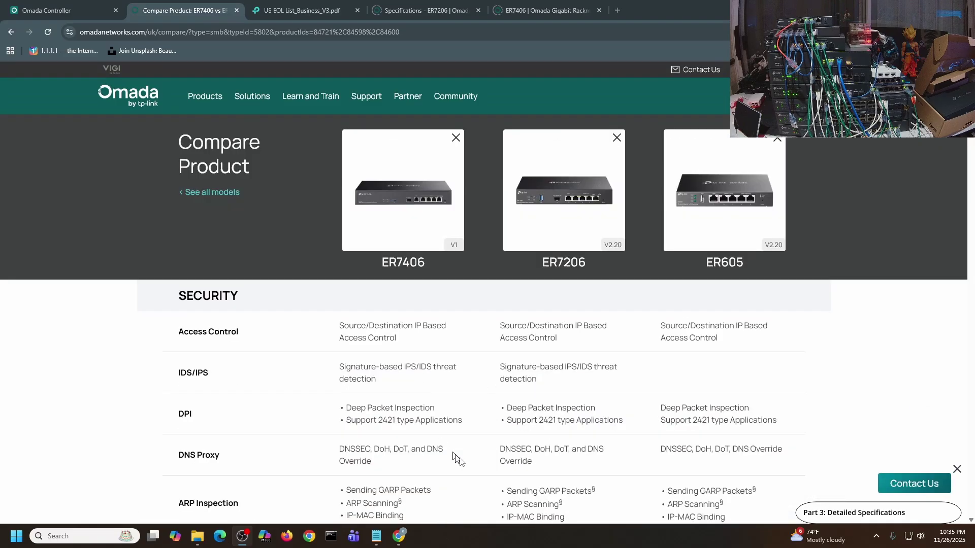
scroll(521, 354, down, 1)
scroll(498, 319, down, 1)
scroll(498, 332, down, 5)
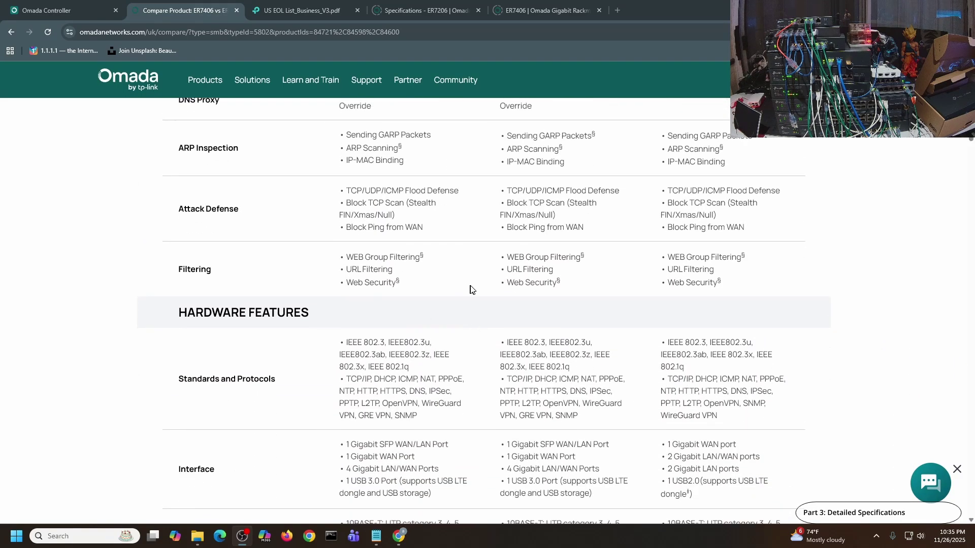
scroll(451, 320, down, 4)
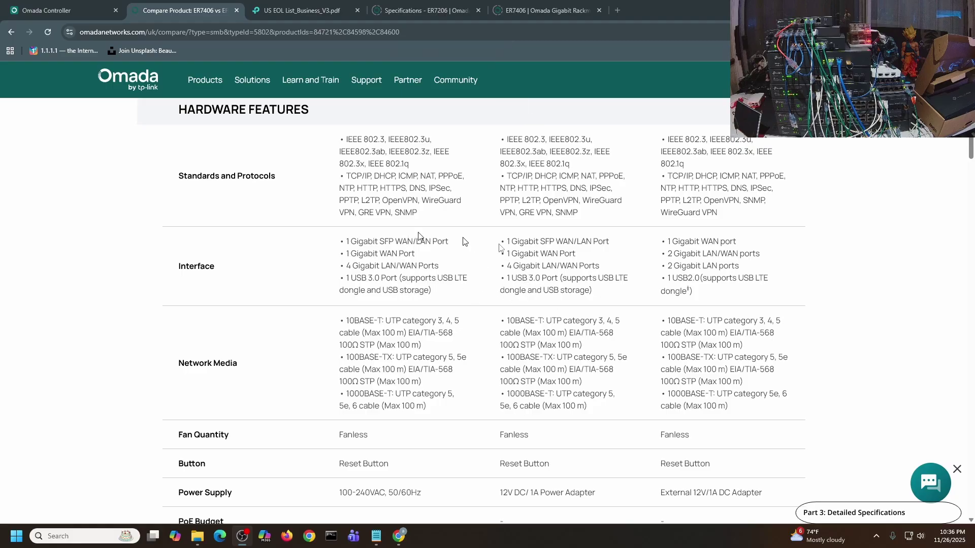
scroll(312, 227, down, 2)
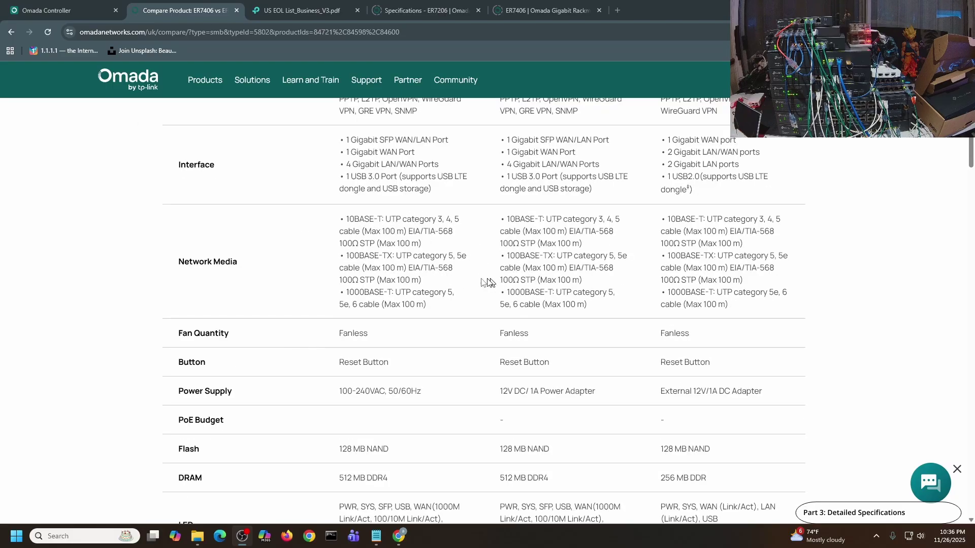
scroll(472, 280, down, 3)
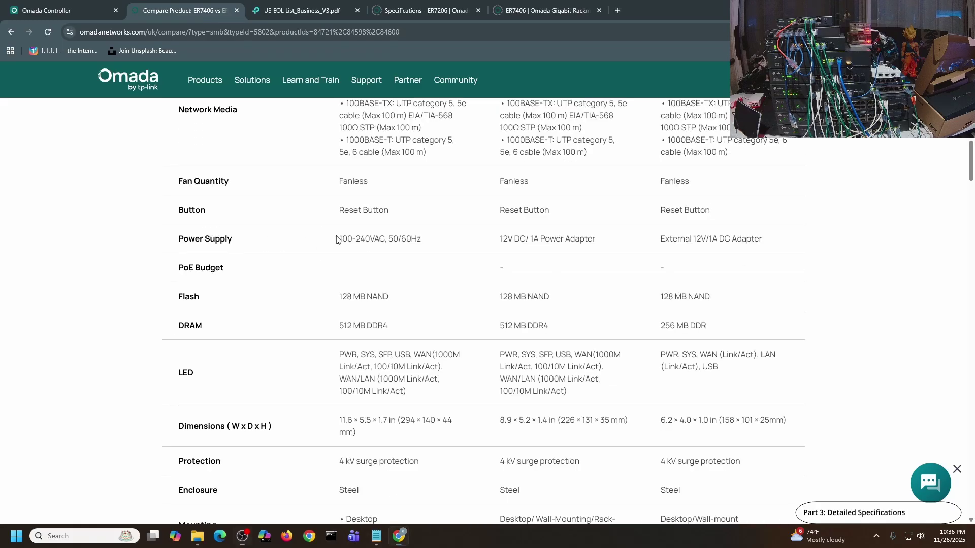
Highlight the ER7406 and ER7206 Power Supply values, then scroll to the Performance figures
drag(337, 239, 587, 238)
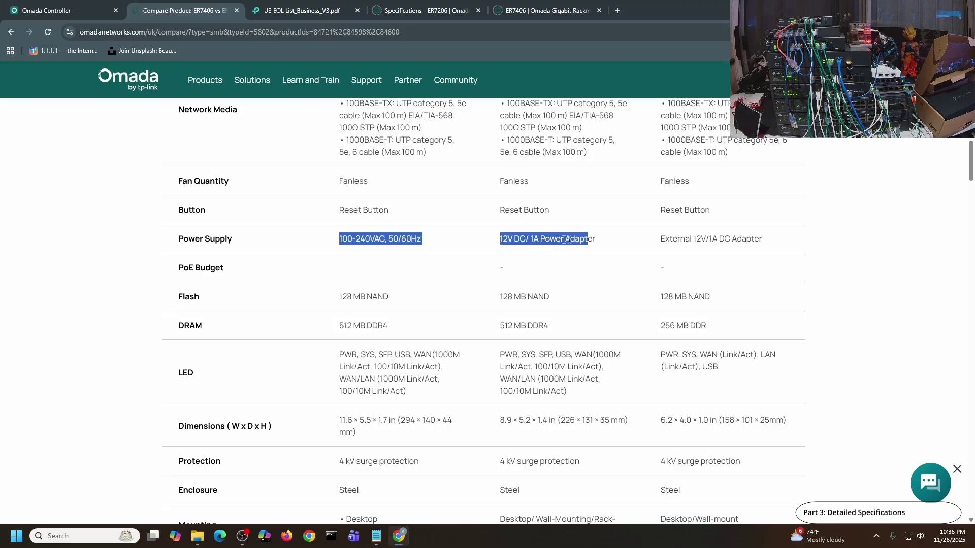
scroll(442, 275, down, 1)
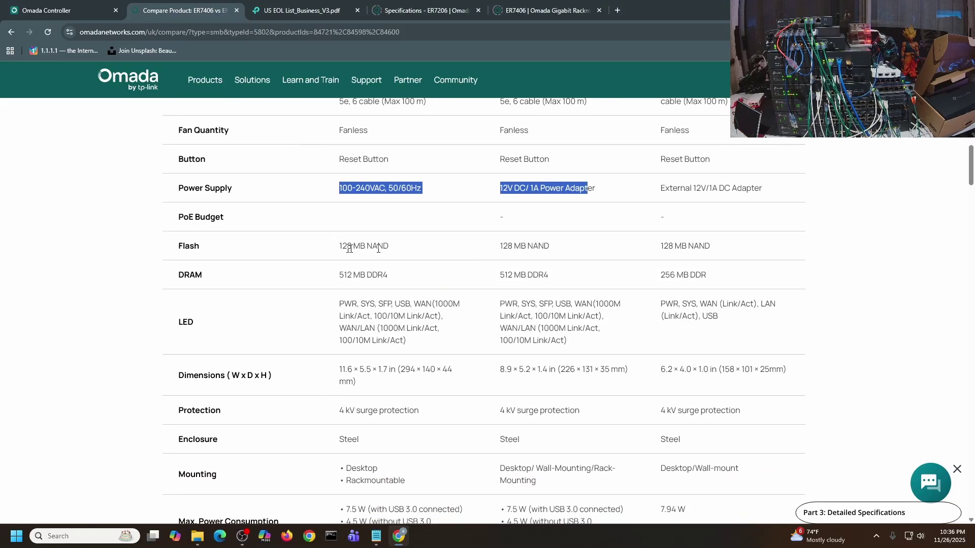
scroll(494, 281, down, 4)
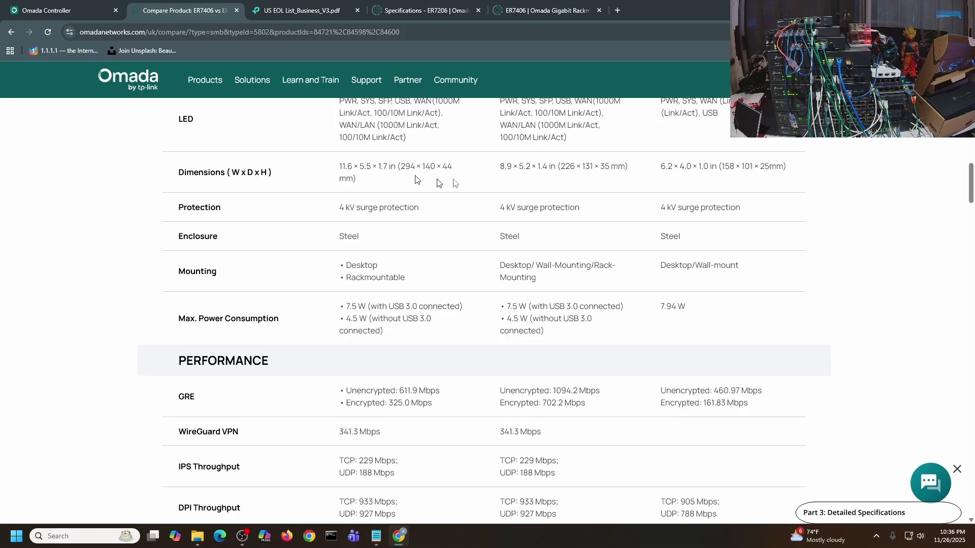
scroll(488, 189, down, 1)
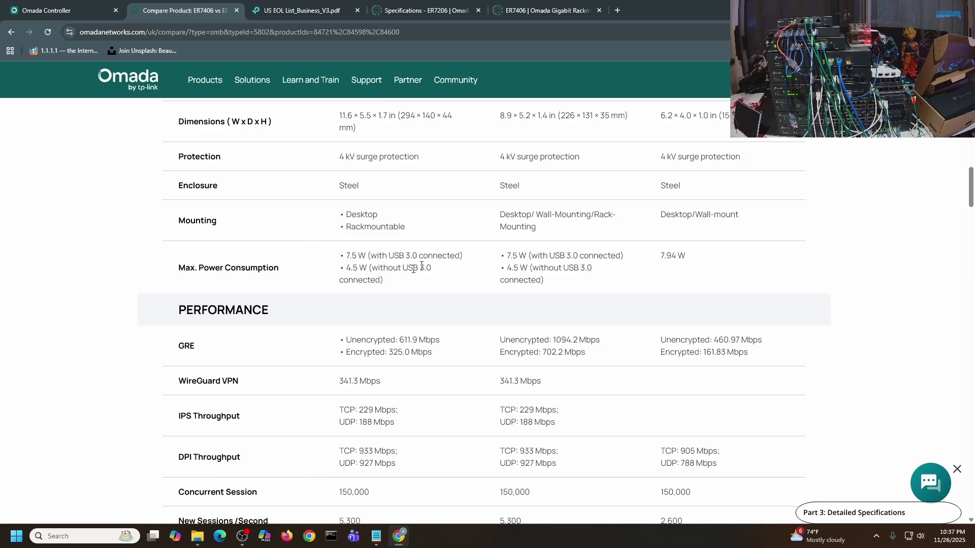
scroll(459, 278, down, 2)
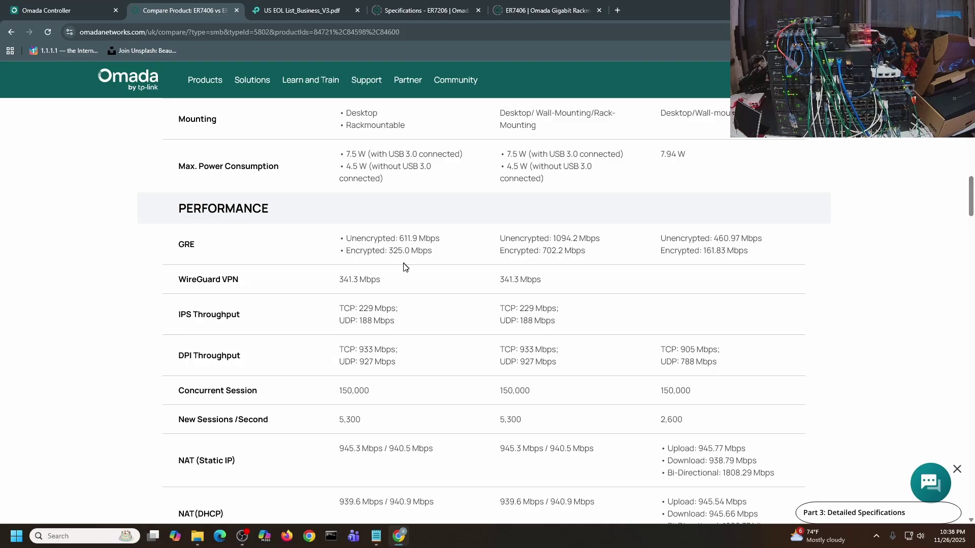
Highlight the DPI throughput, ER605 150,000 concurrent sessions and 139.1 Mbps OpenVPN figures
drag(337, 279, 541, 279)
scroll(335, 280, down, 1)
drag(338, 294, 553, 285)
scroll(566, 311, down, 1)
drag(659, 289, 724, 292)
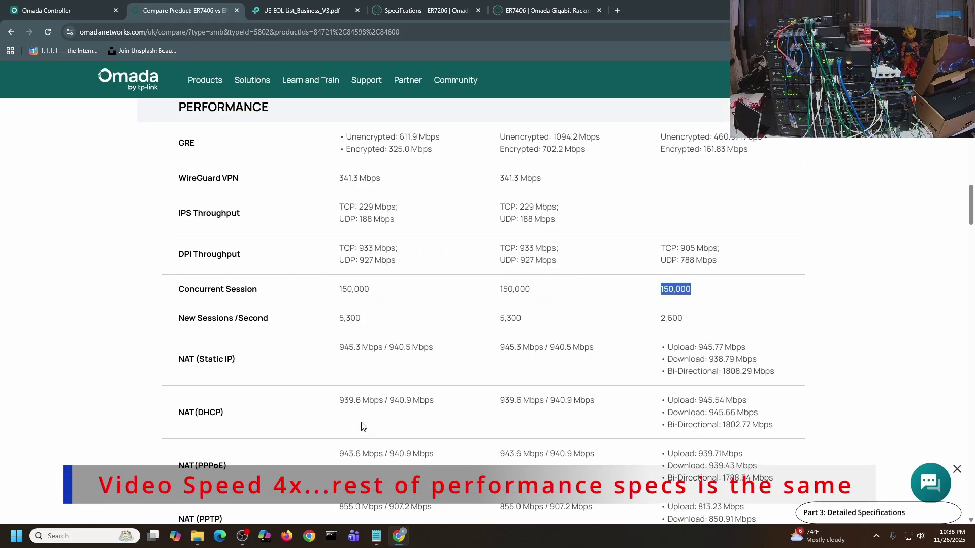
scroll(459, 378, down, 8)
drag(337, 285, 541, 286)
scroll(380, 218, down, 2)
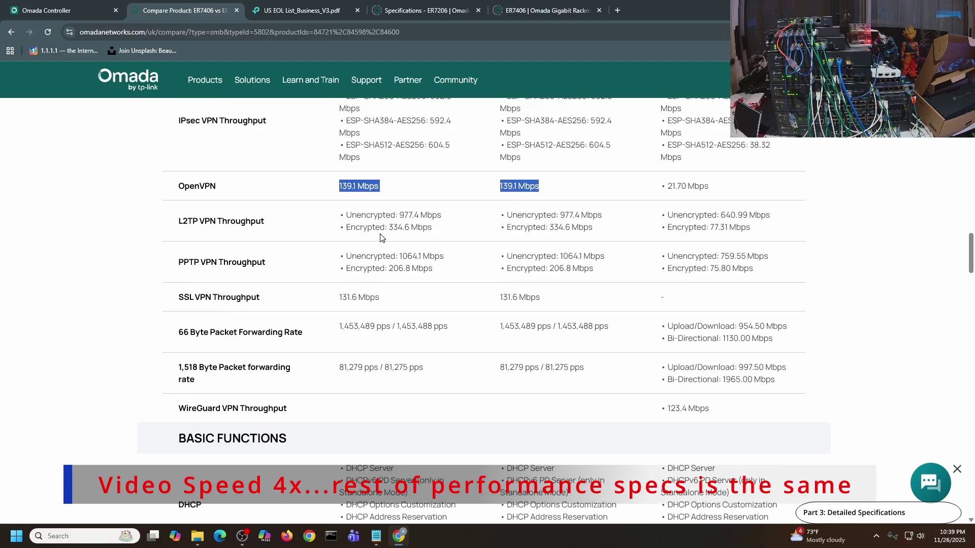
Highlight the ER7206 and ER7406 RIP entries and the ER7406's 100 IPSec VPN tunnels
scroll(549, 237, down, 10)
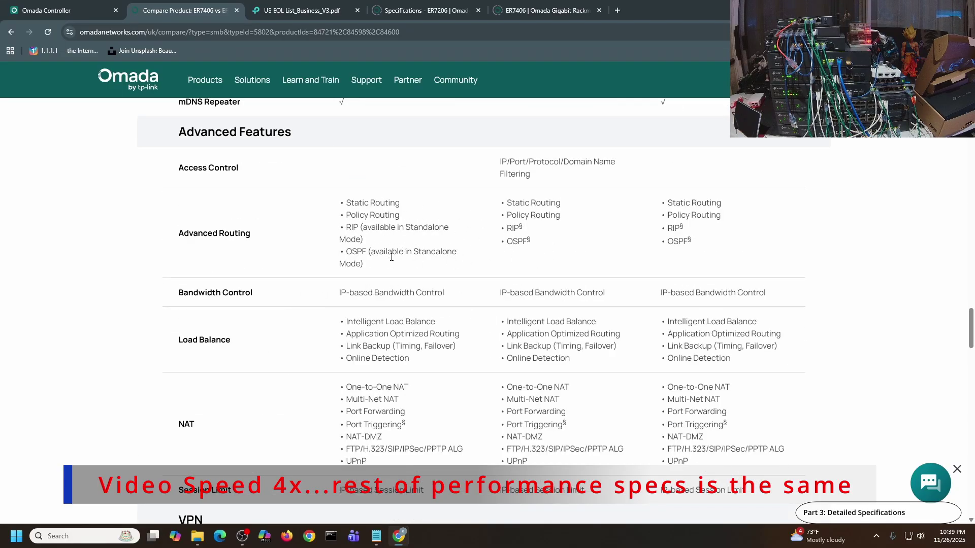
double_click(513, 227)
triple_click(396, 233)
scroll(396, 284, down, 8)
drag(342, 180, 429, 181)
scroll(431, 276, down, 7)
Highlight the ER7406 and ER7206 Package Content entries
scroll(356, 232, down, 8)
scroll(401, 210, down, 9)
double_click(360, 198)
drag(512, 199, 548, 205)
scroll(547, 205, down, 1)
drag(383, 286, 429, 286)
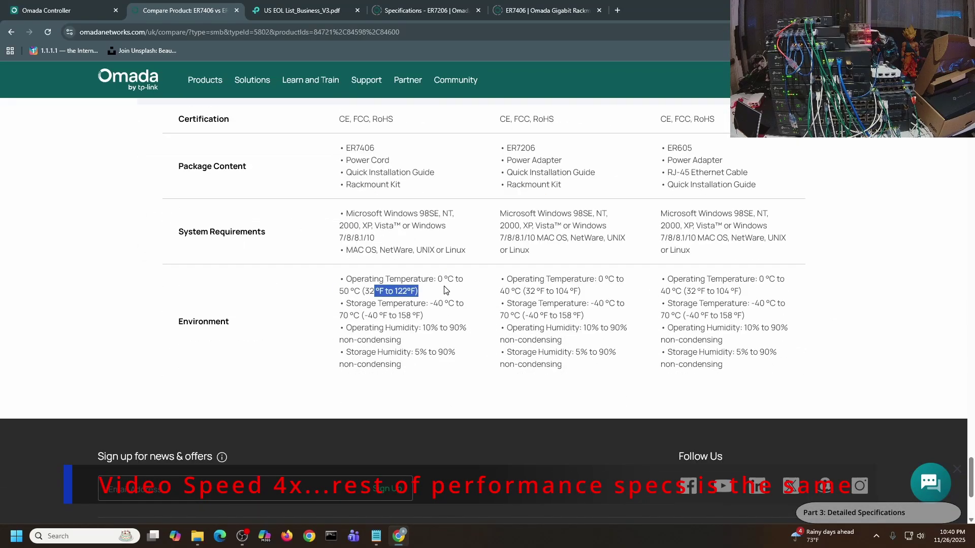
Scroll back to the top of the comparison with the three router cards
scroll(431, 374, up, 6)
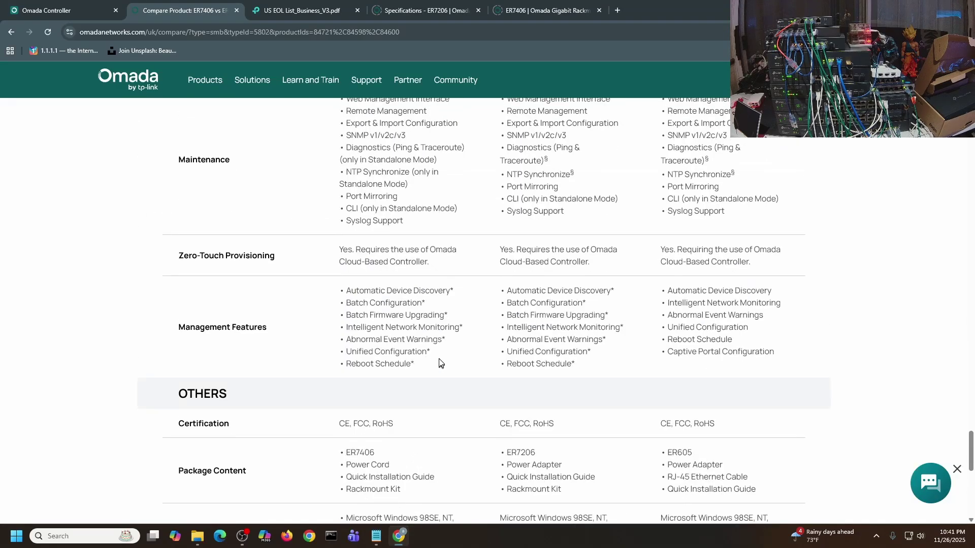
scroll(441, 358, up, 15)
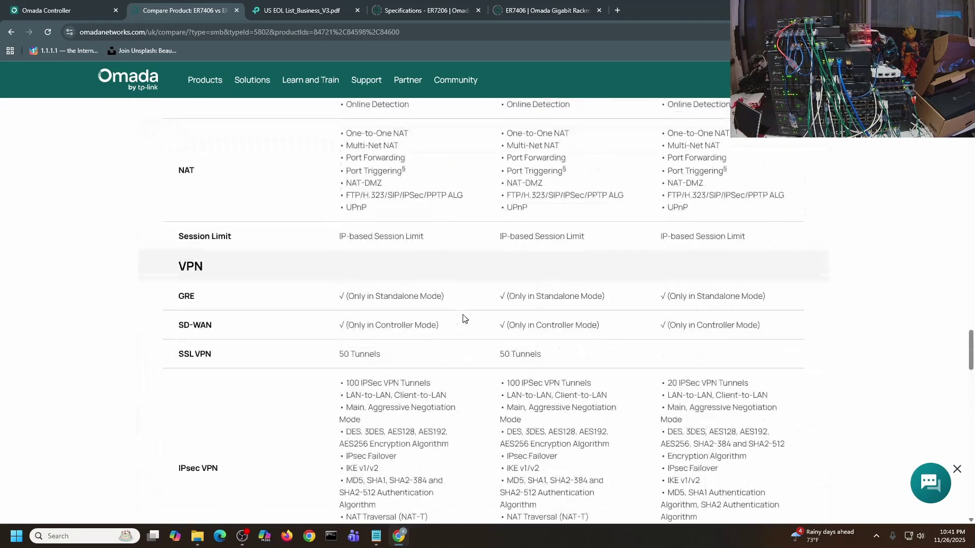
scroll(463, 311, up, 9)
scroll(449, 345, down, 20)
scroll(455, 330, up, 20)
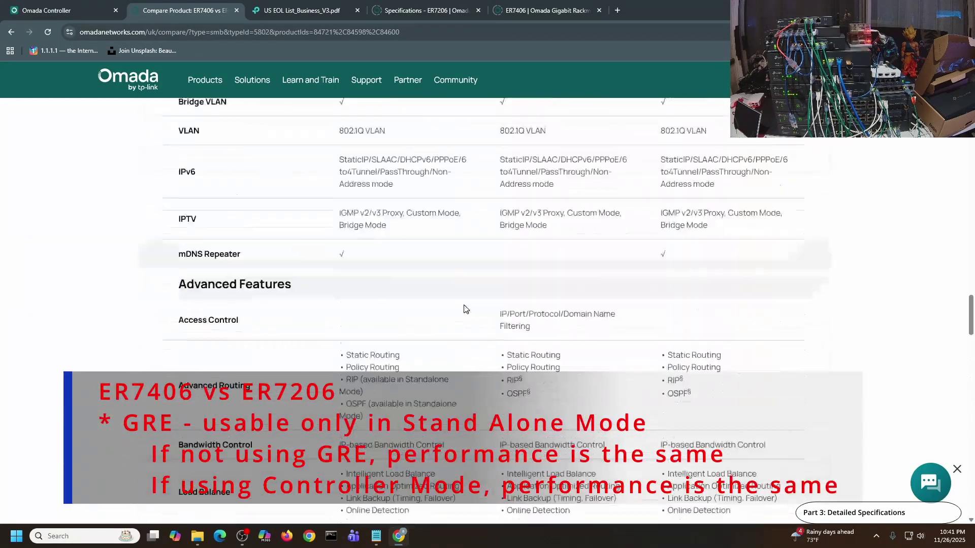
scroll(464, 309, up, 3)
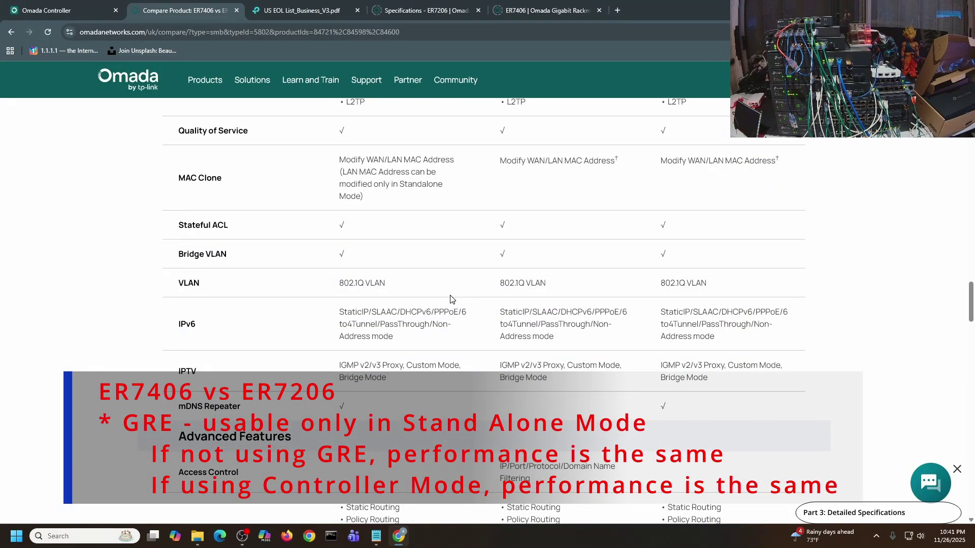
scroll(448, 300, up, 15)
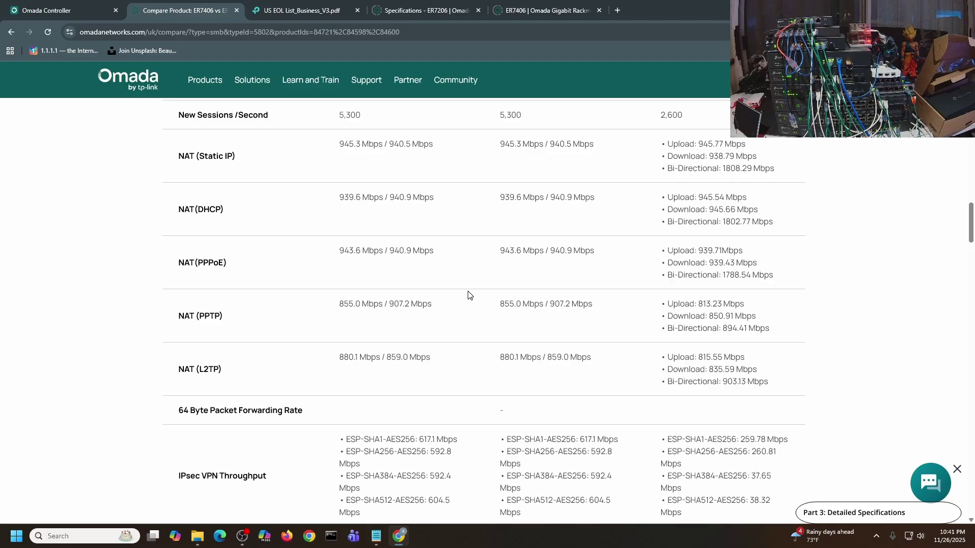
scroll(482, 289, up, 10)
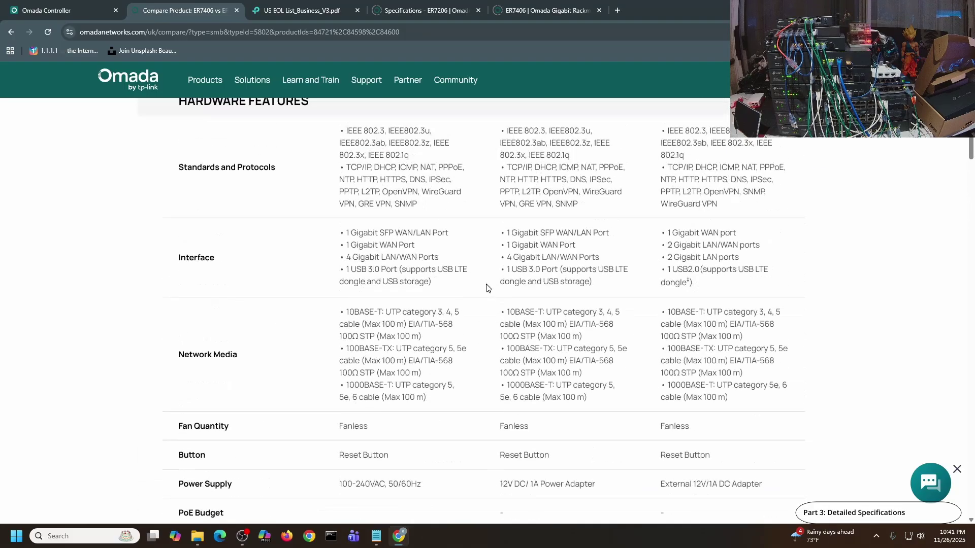
scroll(487, 289, up, 12)
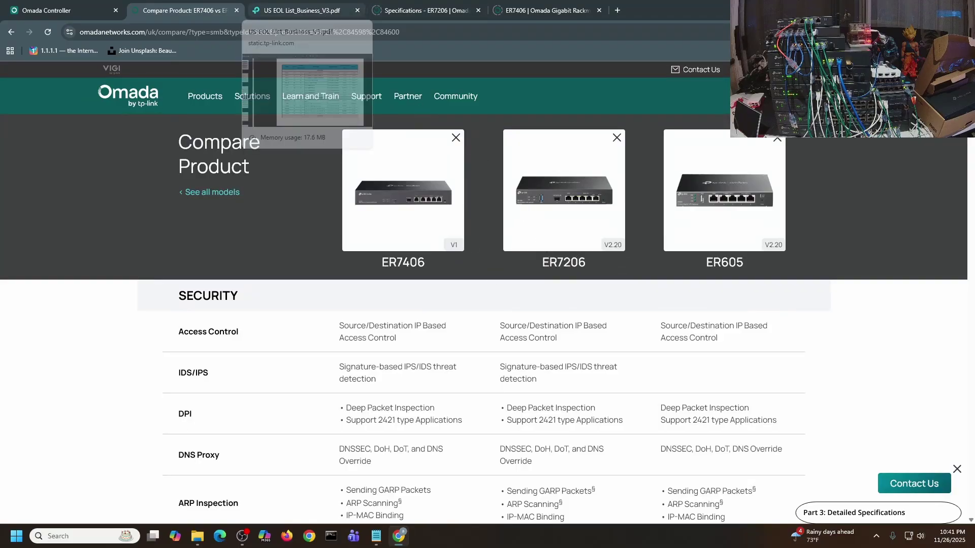
Go from the US EOL list PDF to the ER7406 product page and highlight its End of Life label
click(304, 10)
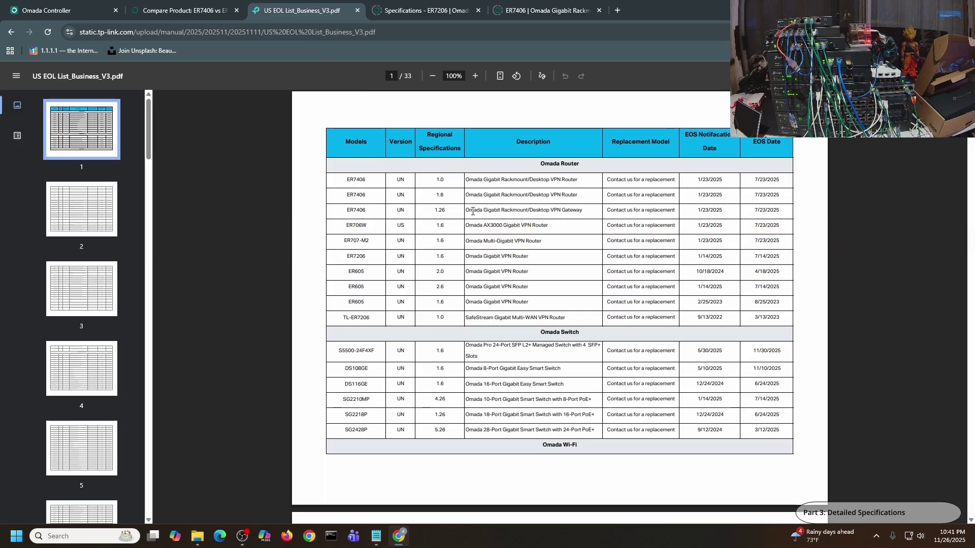
click(548, 5)
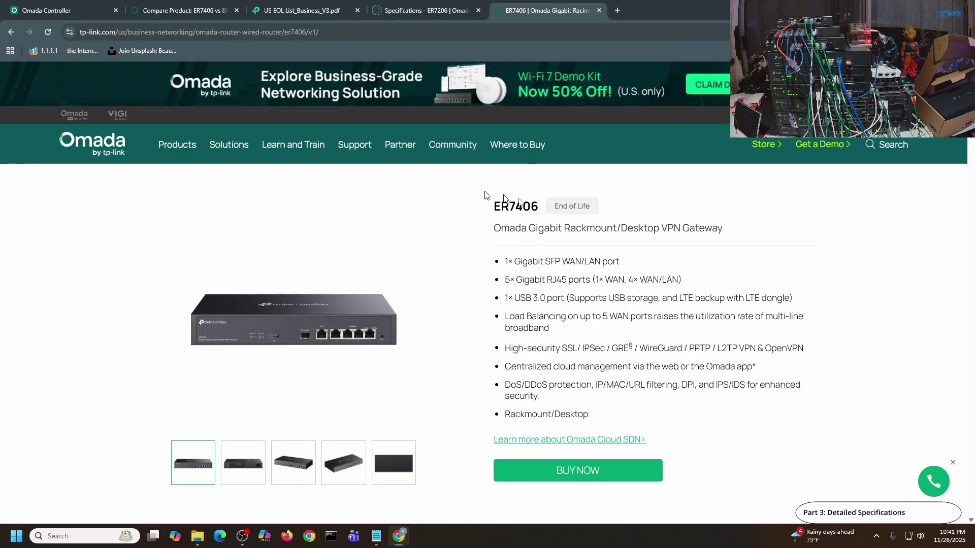
drag(492, 199, 623, 210)
click(639, 218)
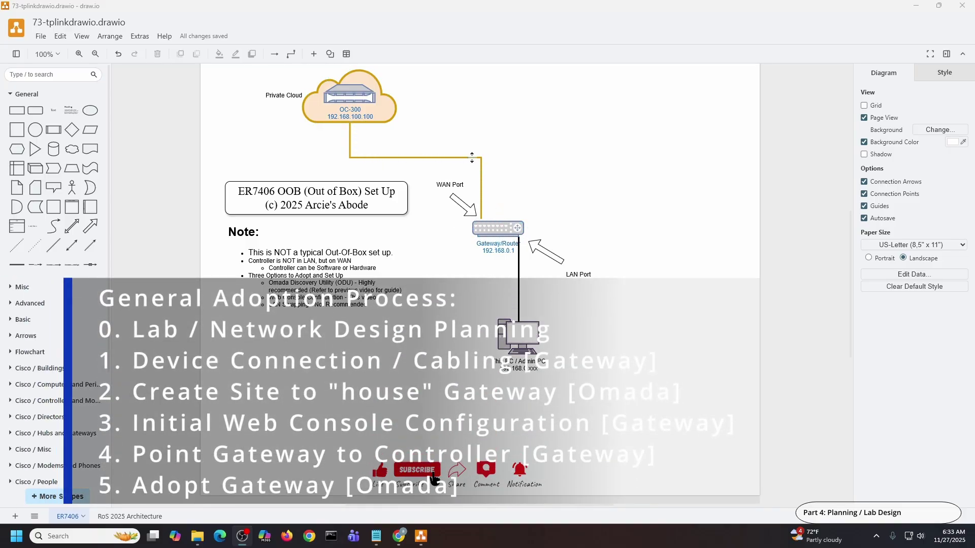
click(354, 97)
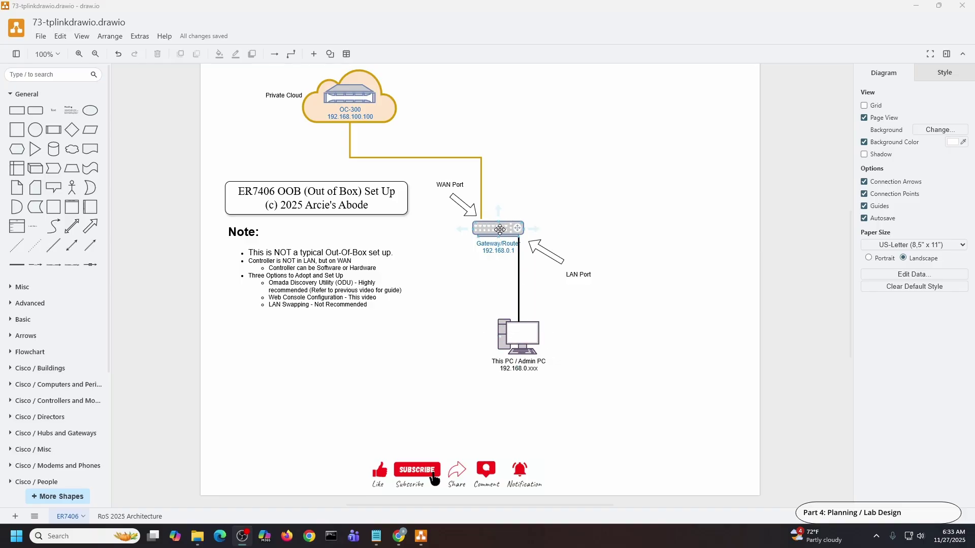
mouse_move(462, 229)
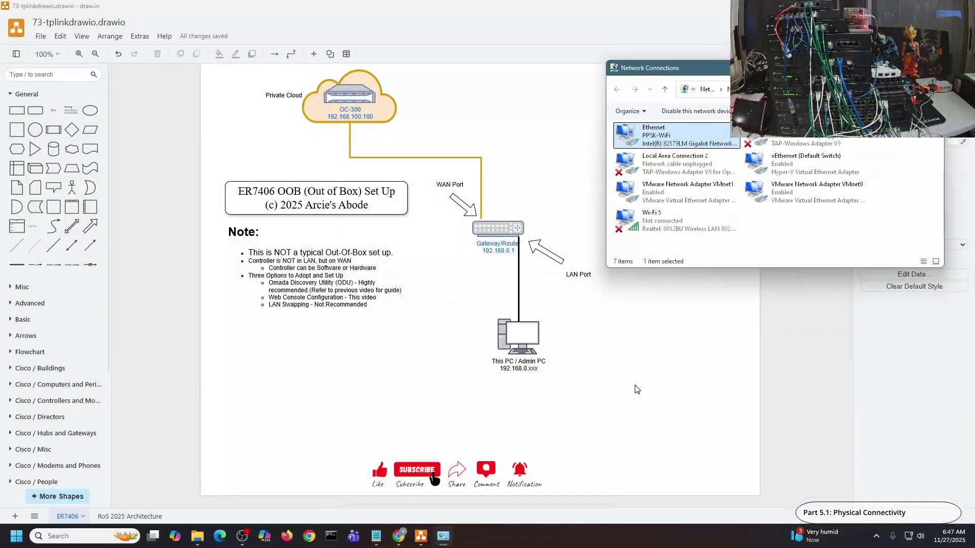
Review the Ethernet adapter's IPv4 connection details, then close both status dialogs
double_click(658, 139)
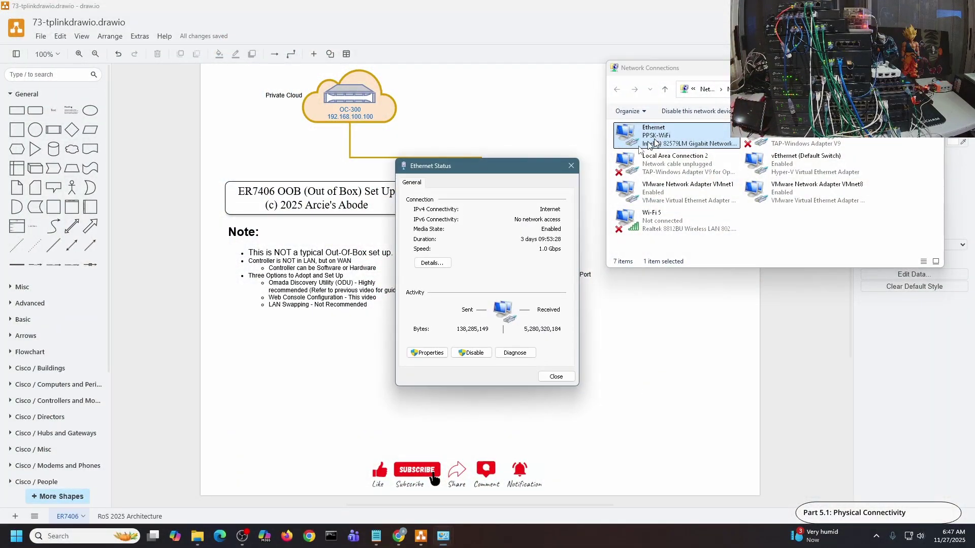
click(441, 269)
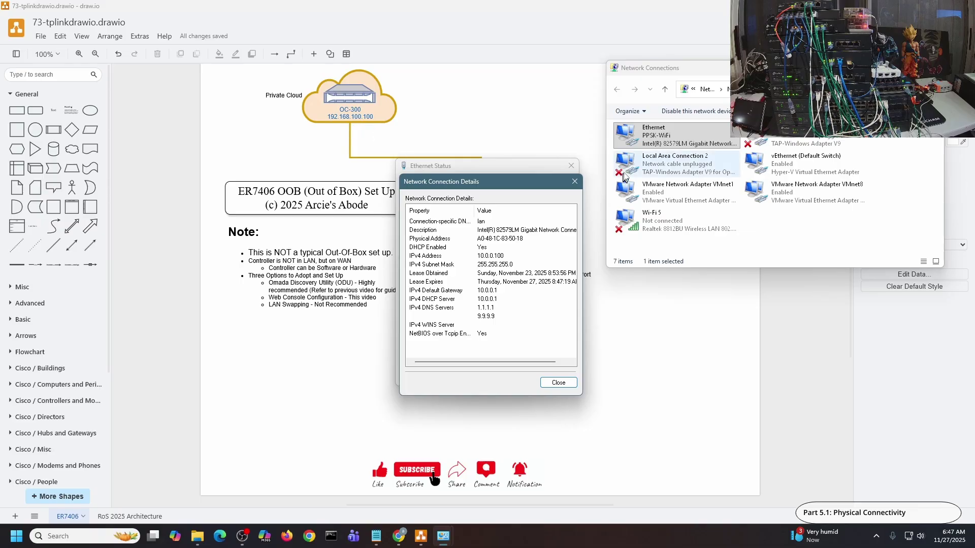
click(561, 382)
click(562, 378)
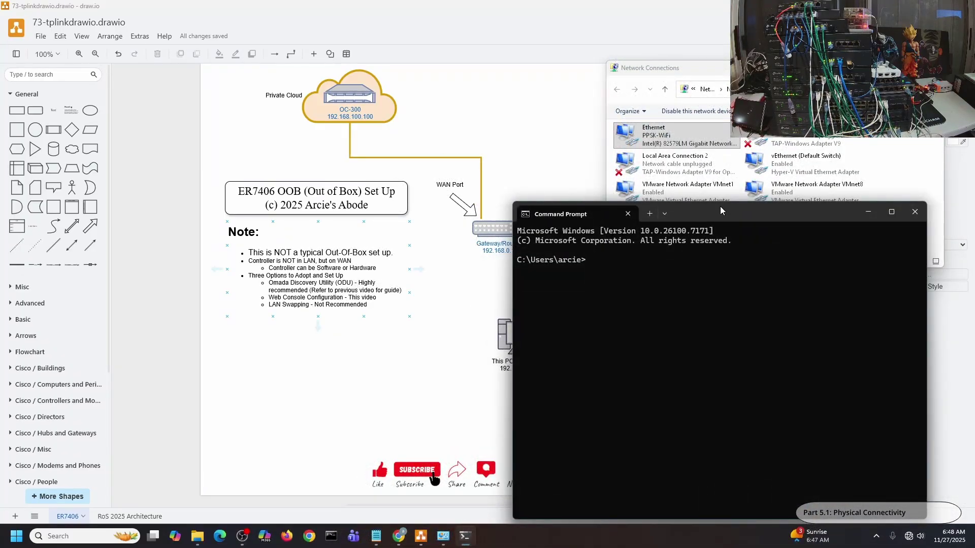
Run ping 192.168.100.100 -t while replugging, stopping at 36 sent, 26 received, 10 lost
text(ping 192.168.100.100 -)
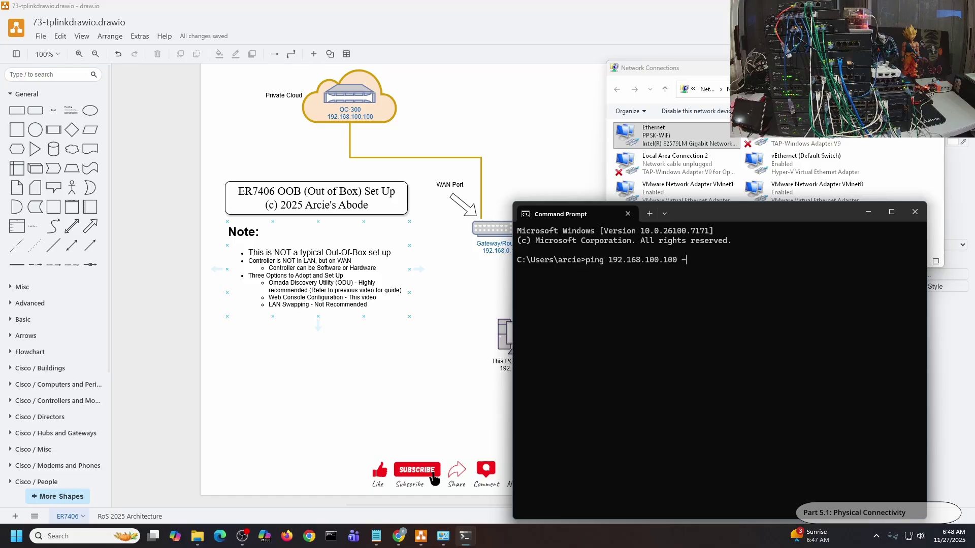
key(Up)
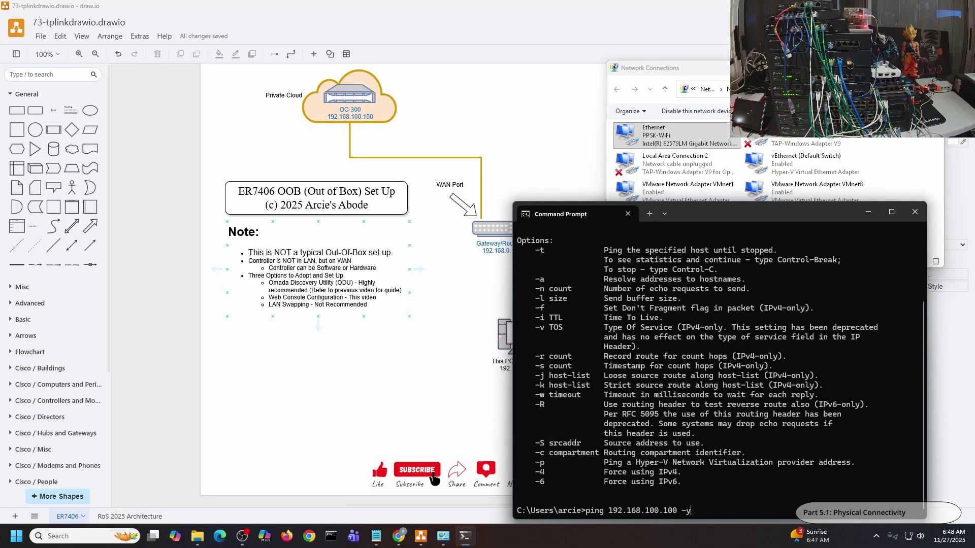
key(Return)
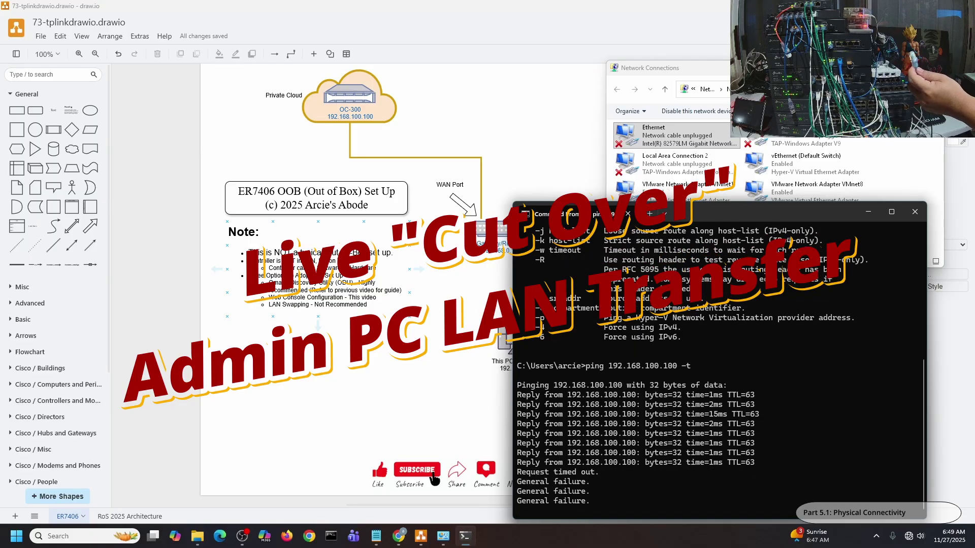
click(625, 145)
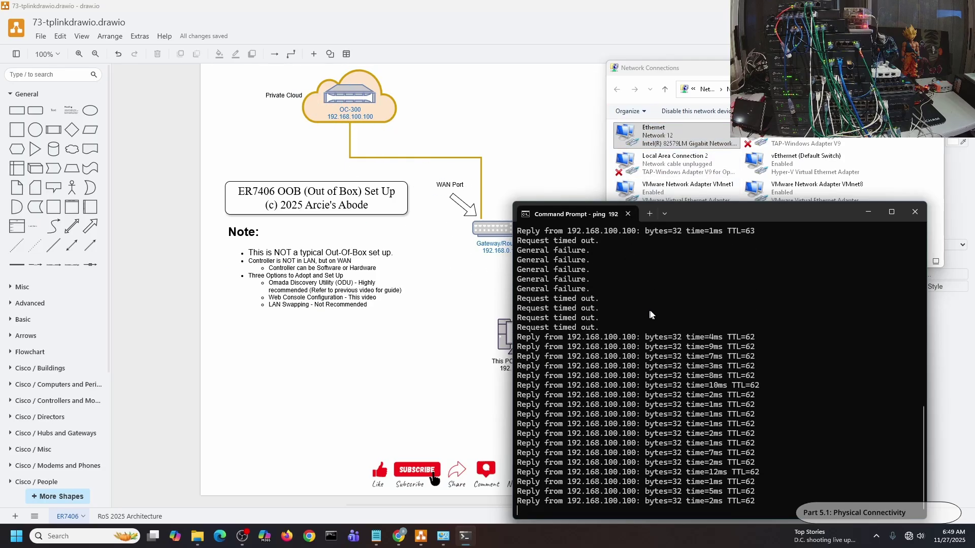
key(ctrl+c)
Reopen the Ethernet adapter's status and view its connection details
click(663, 148)
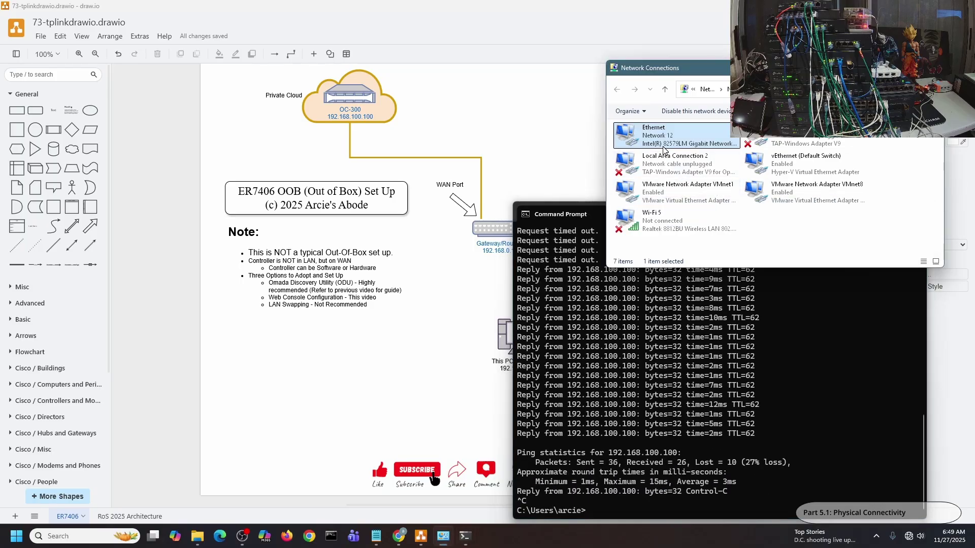
double_click(664, 147)
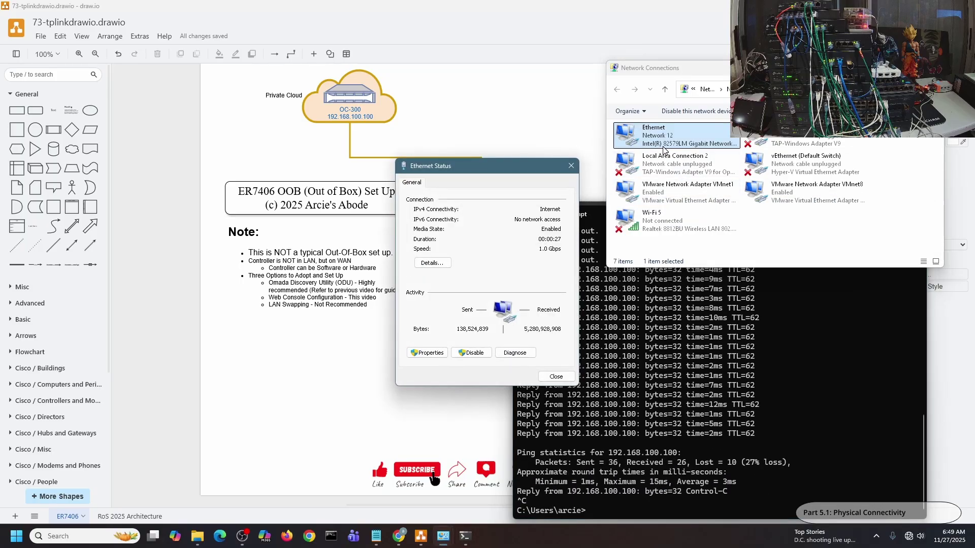
click(434, 263)
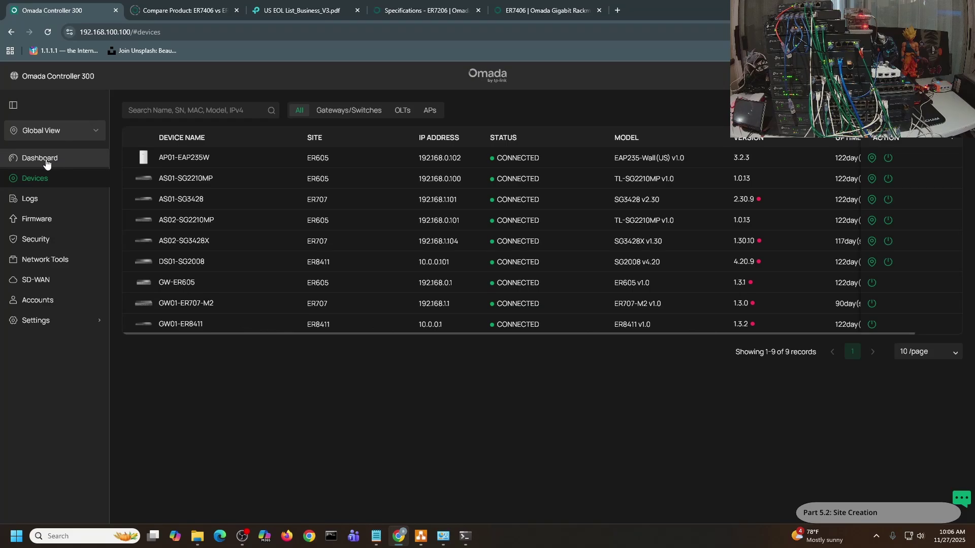
Show the Global View dashboard with its list of five existing sites
click(40, 158)
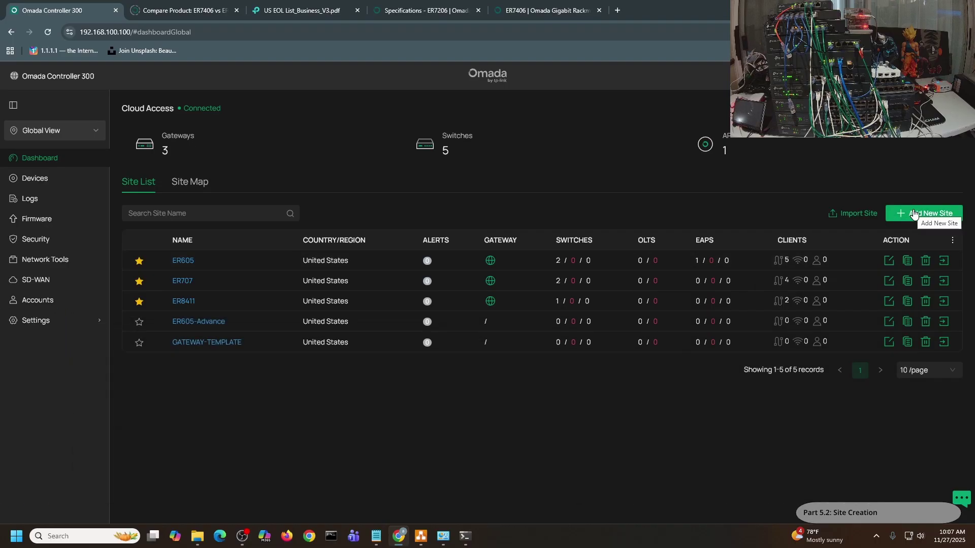
Start a new site, begin its name, and choose the Home application scenario
click(914, 214)
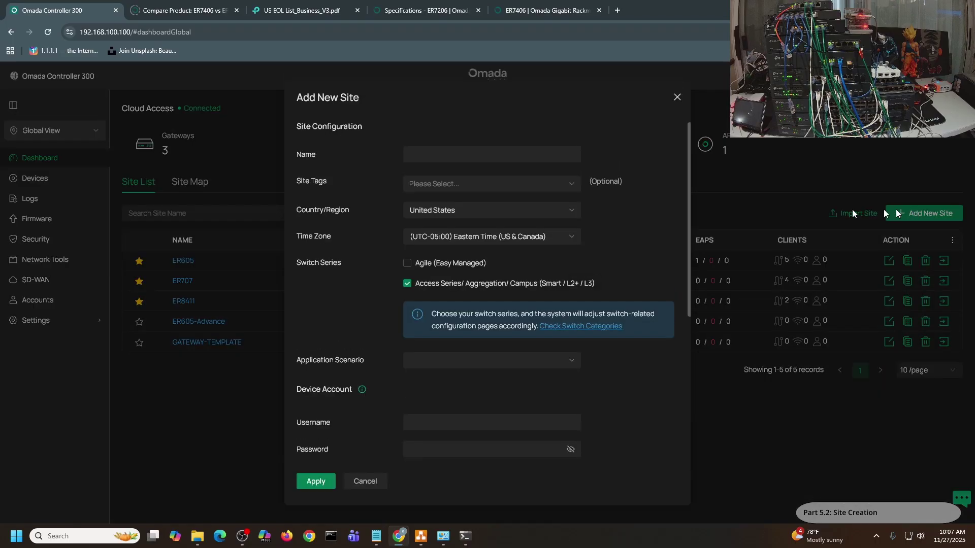
click(459, 159)
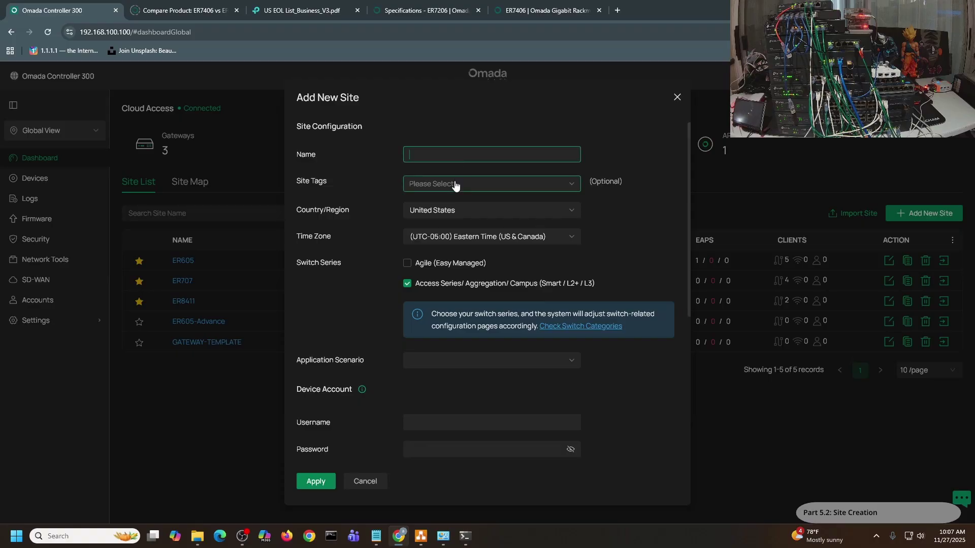
text(ER7406)
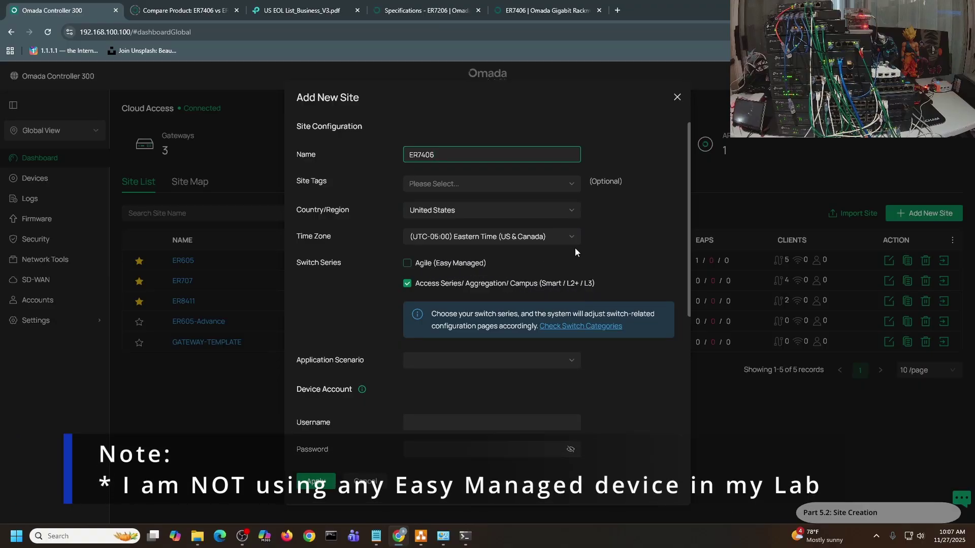
scroll(459, 280, down, 3)
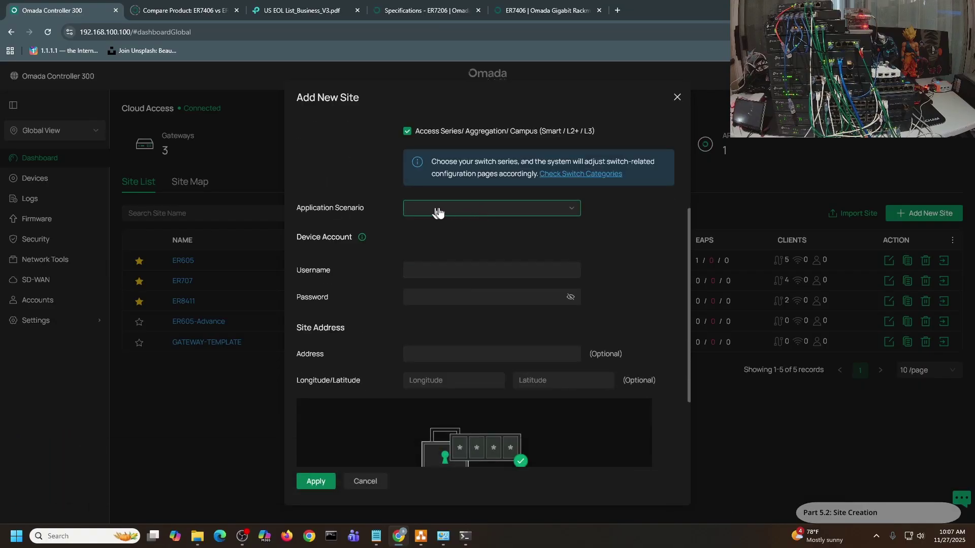
click(569, 212)
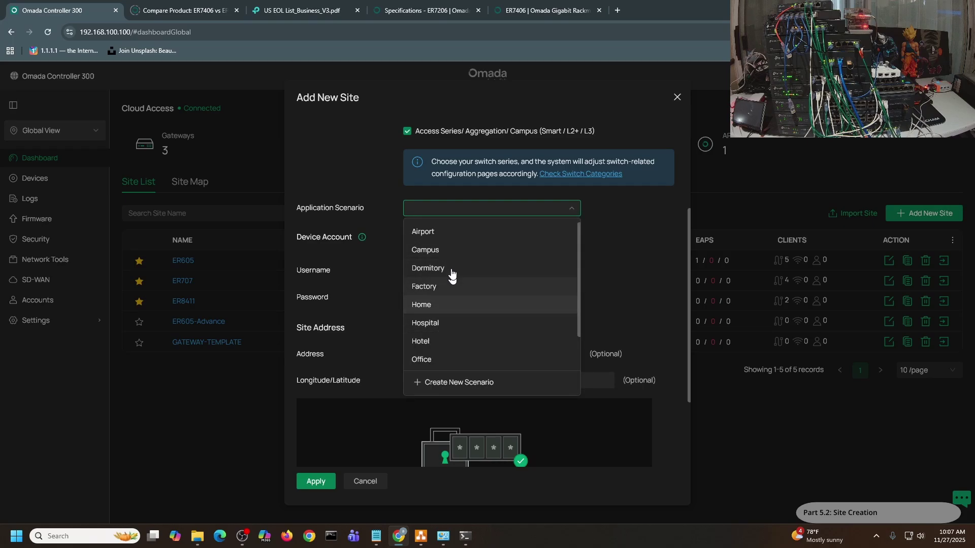
click(443, 306)
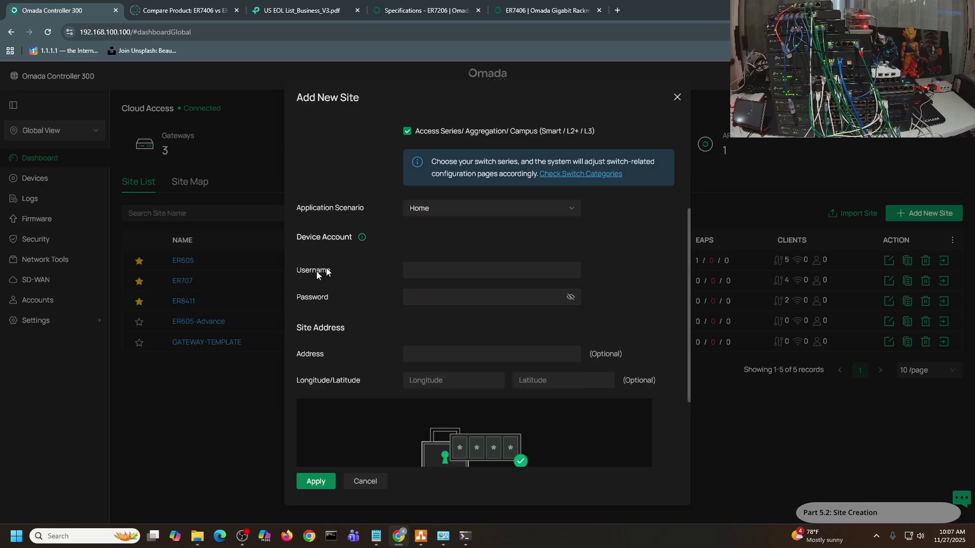
Set the device account username to admin and enter a new device account password
click(431, 267)
text(ADMIN)
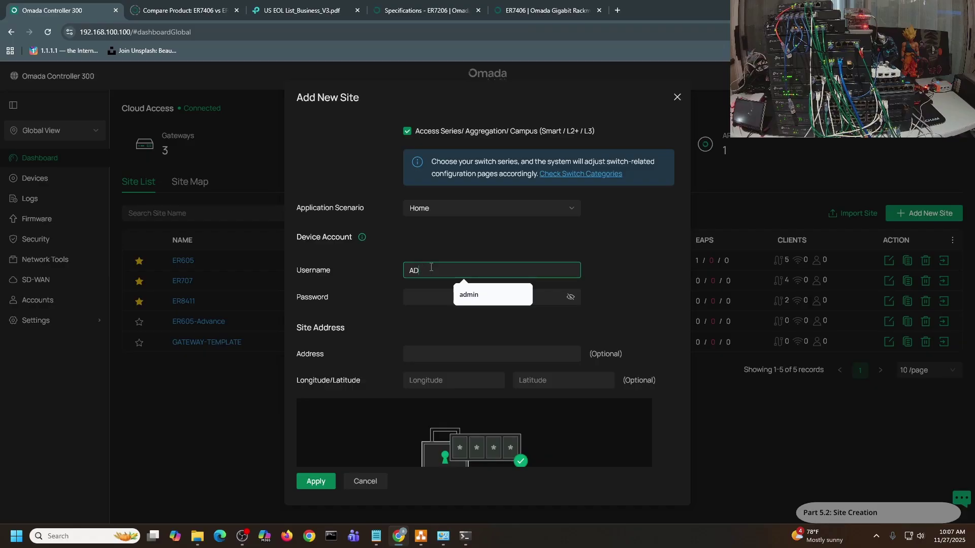
key(BackSpace)
key(BackSpace)
text(adm)
key(Tab)
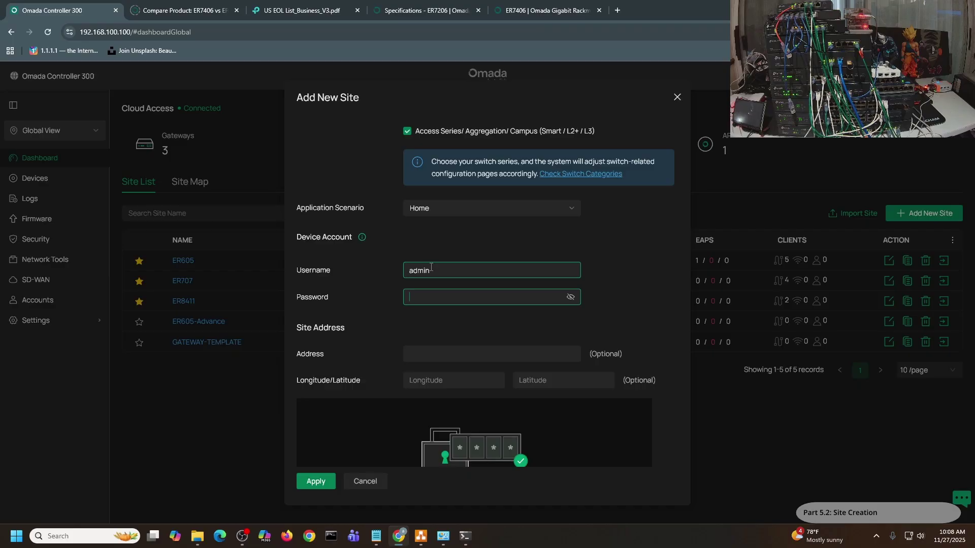
click(533, 299)
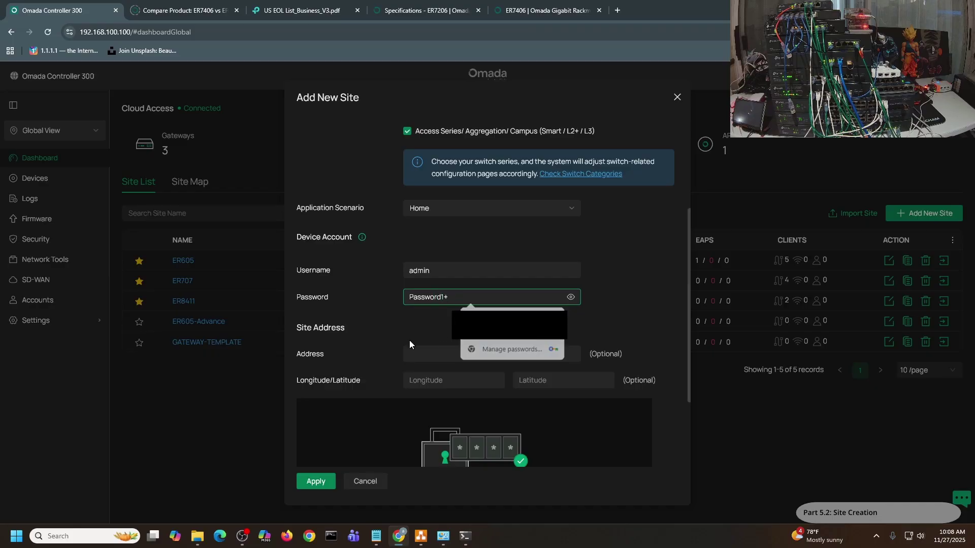
click(409, 340)
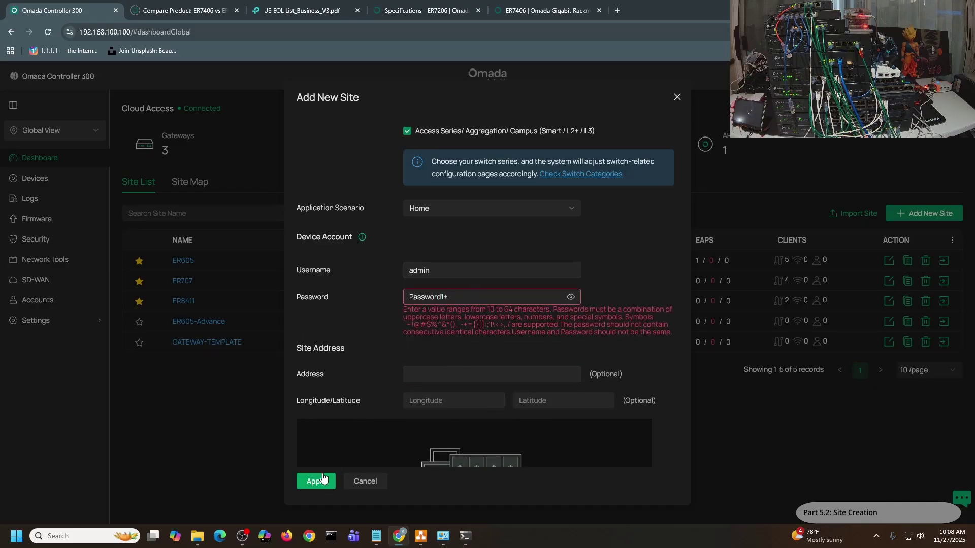
click(440, 297)
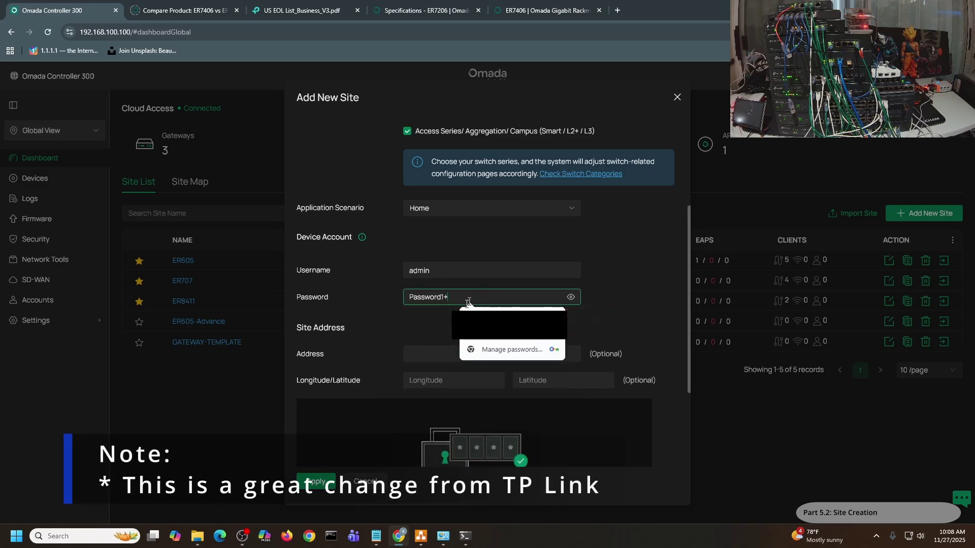
key(ctrl+a)
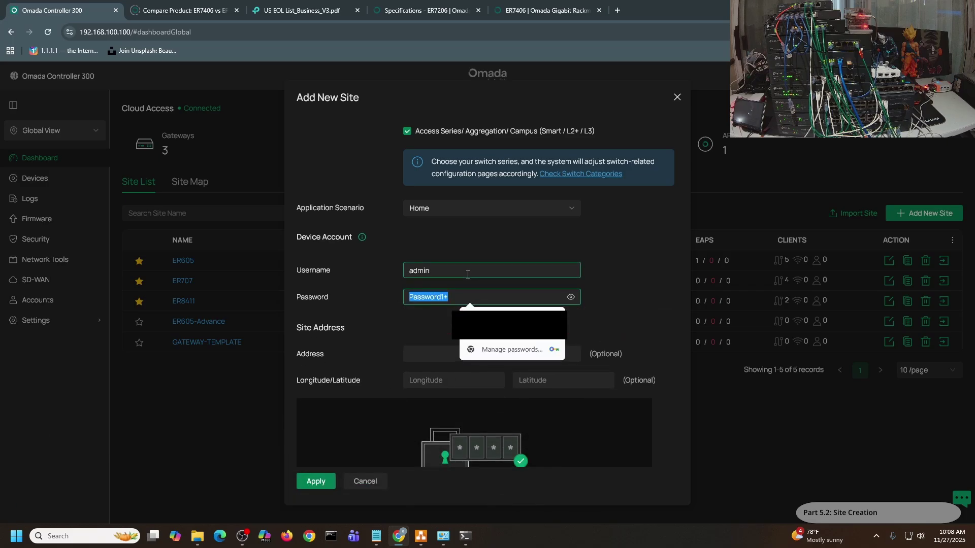
key(Tab)
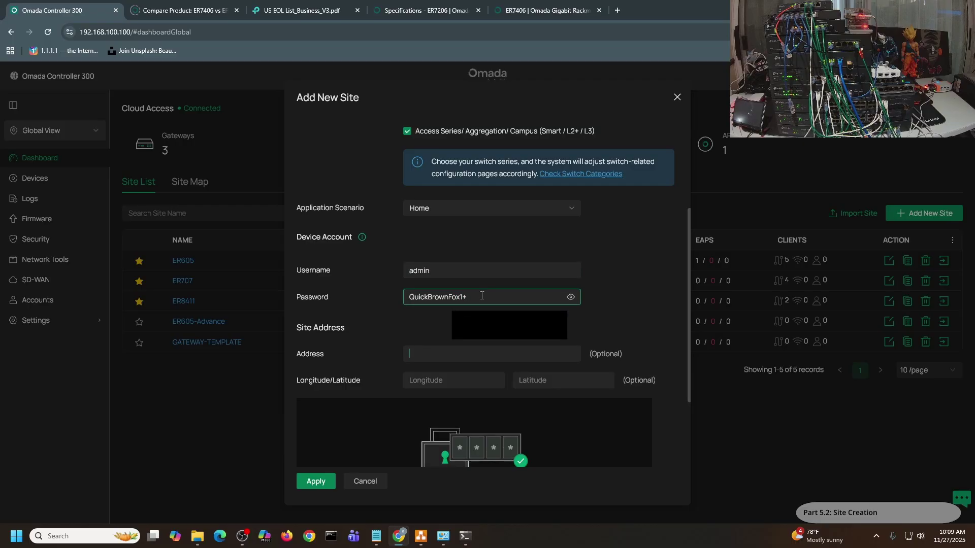
Copy the device account password into a spare browser tab for later use
drag(481, 295, 359, 285)
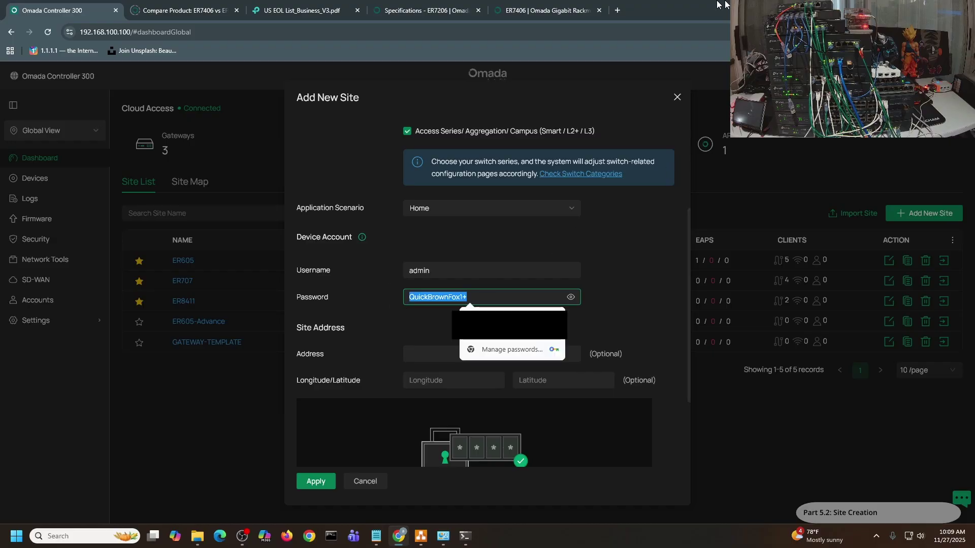
click(618, 11)
key(ctrl+v)
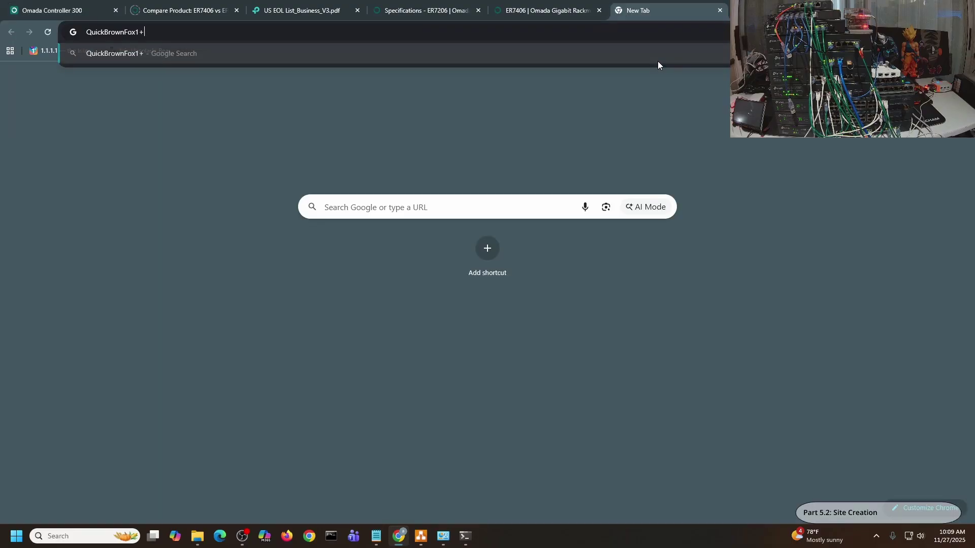
click(65, 10)
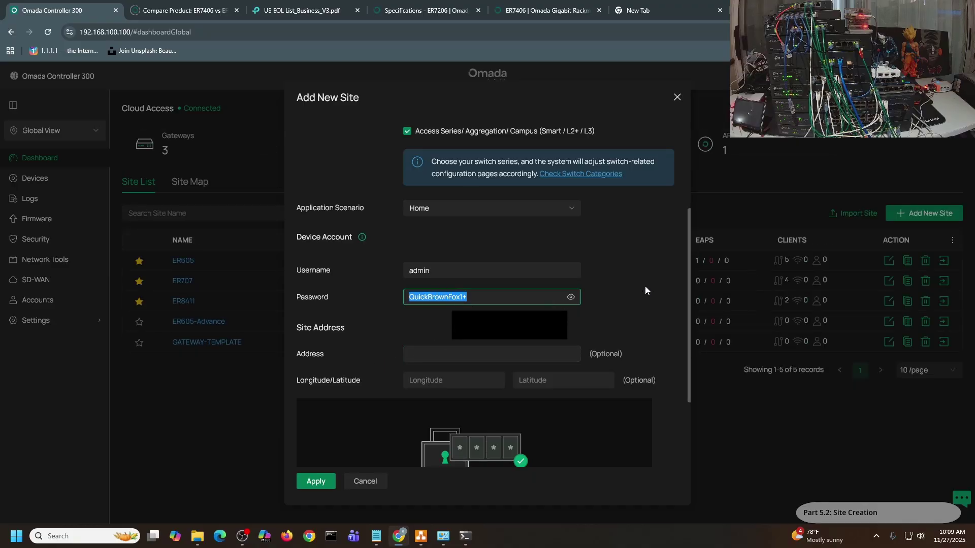
scroll(644, 287, down, 2)
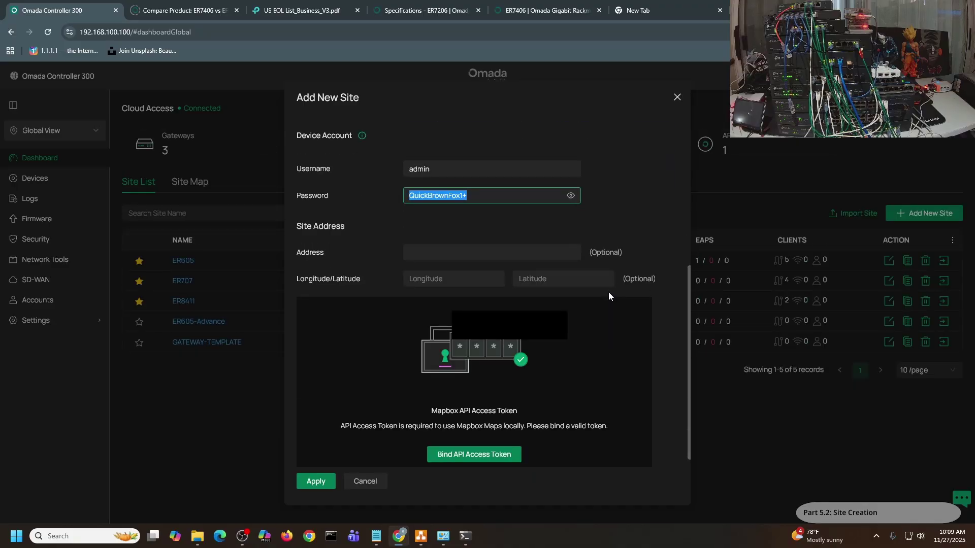
Apply the new site, then browse to the router at 192.168.0.1 past the security warning
click(310, 481)
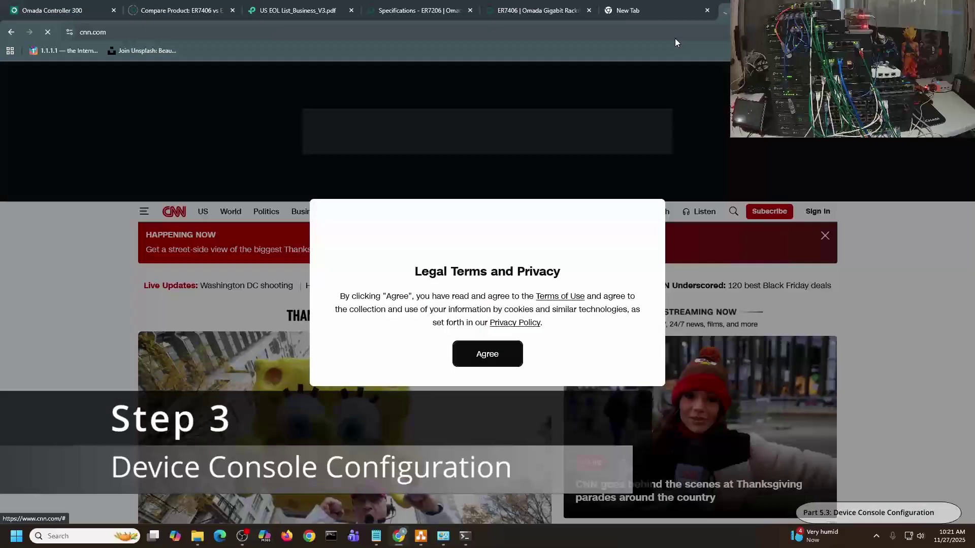
click(675, 38)
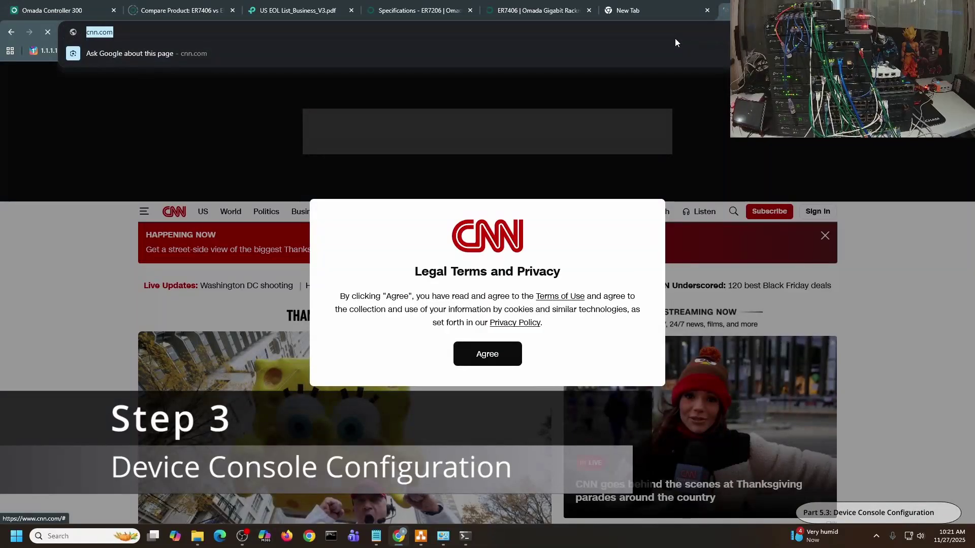
text(192.168.)
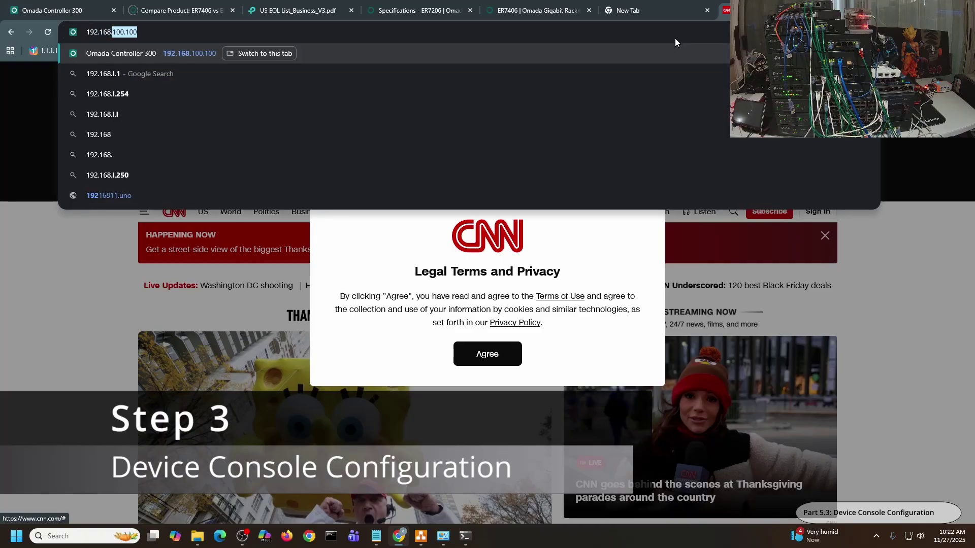
text(0.1)
key(Return)
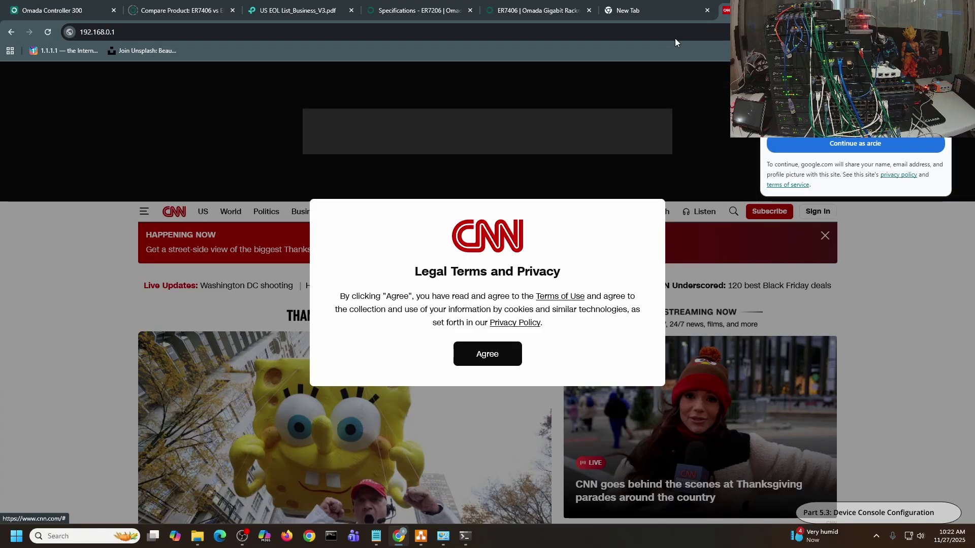
click(670, 31)
key(Return)
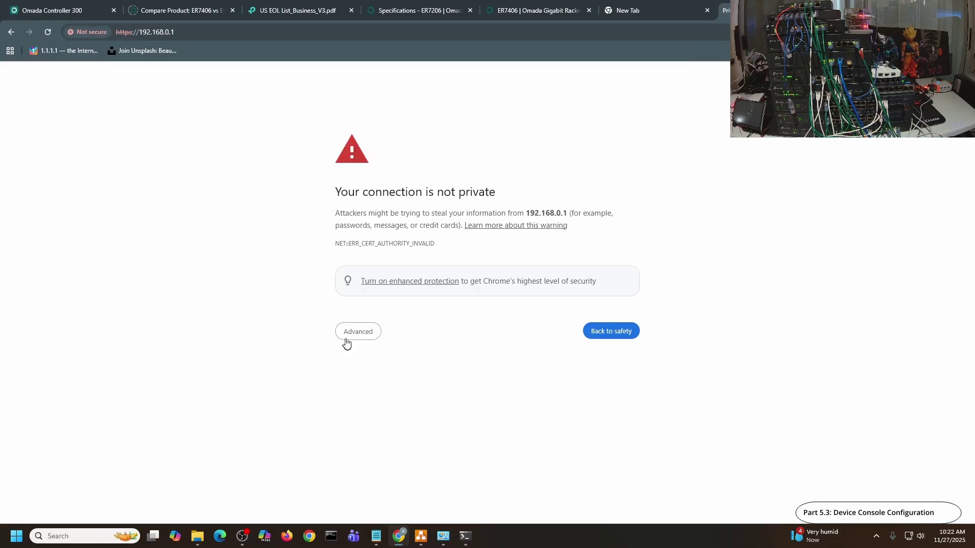
click(376, 336)
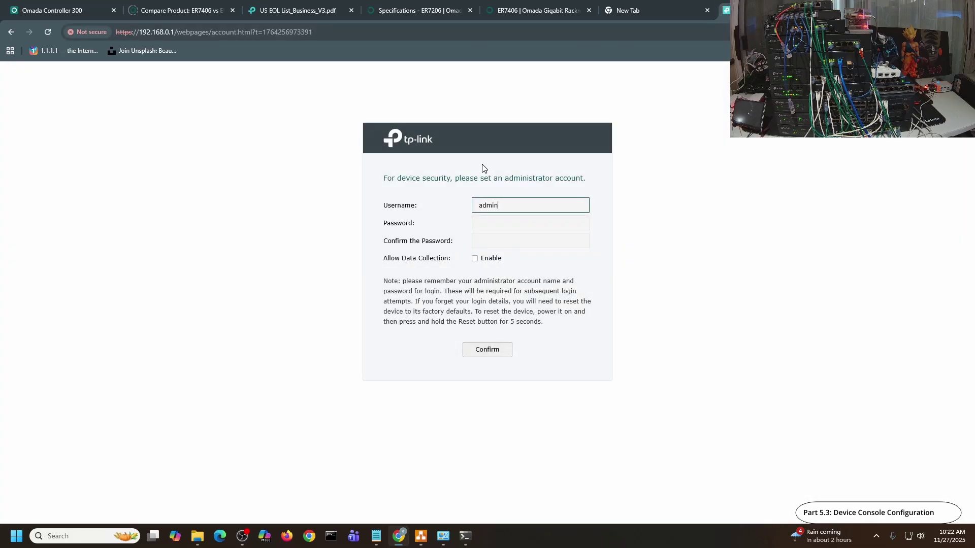
Create the router administrator account using the saved password in both password fields
key(Tab)
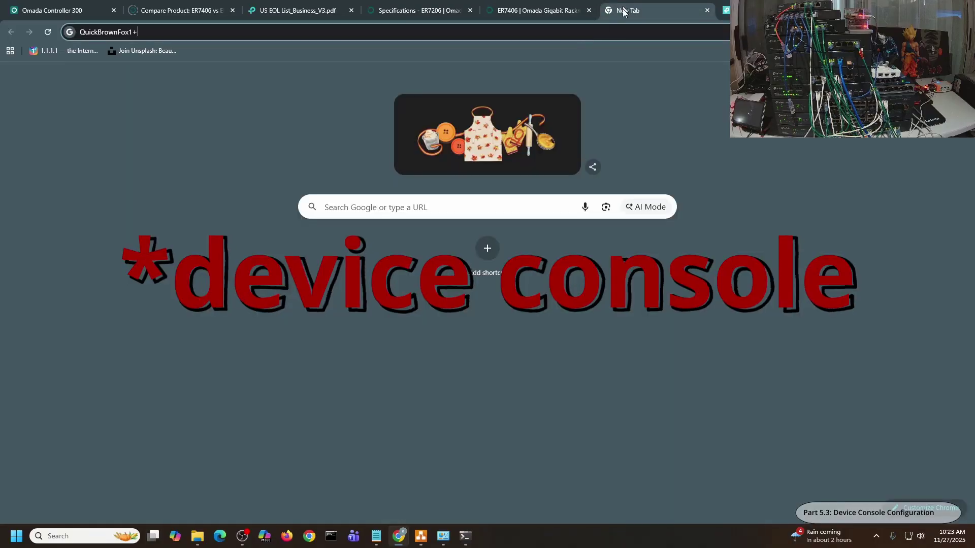
click(655, 10)
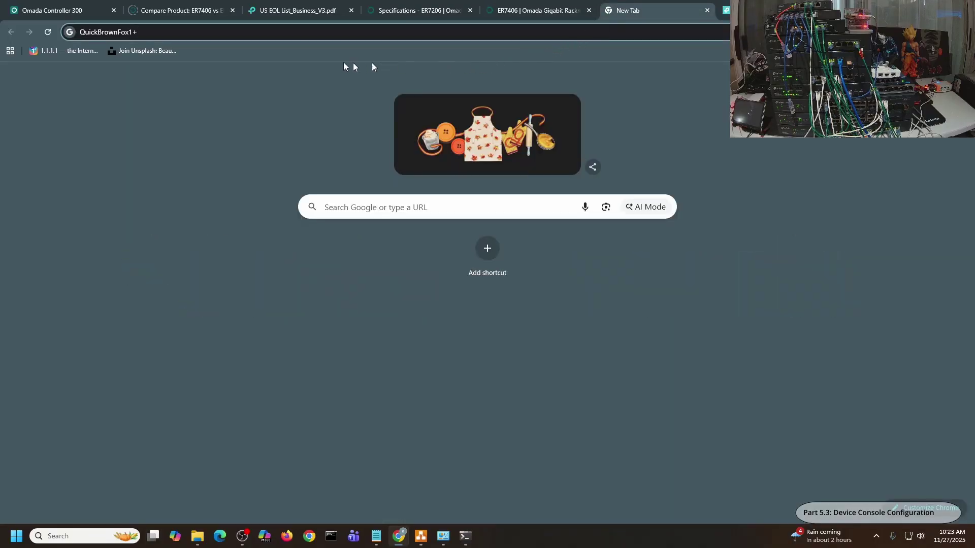
key(ctrl+a)
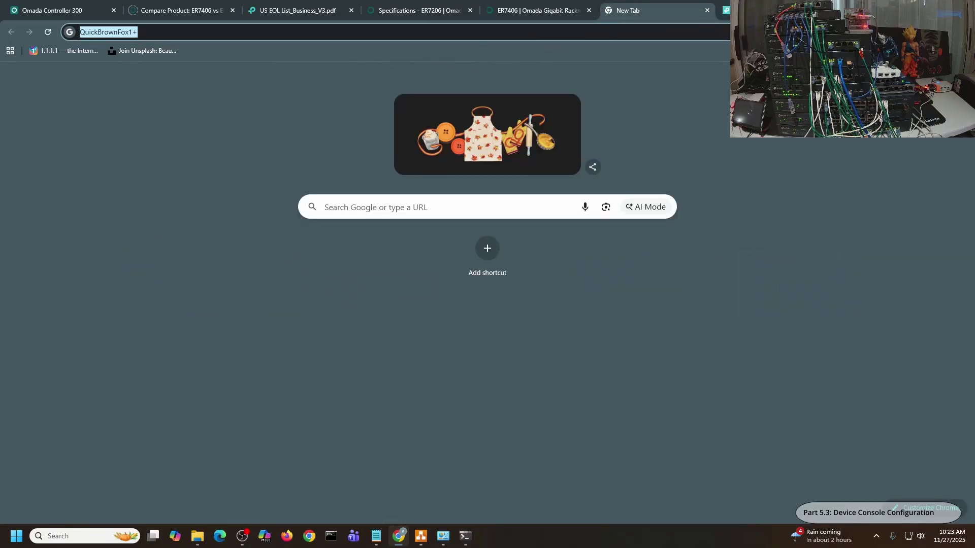
key(ctrl+c)
key(ctrl+Tab)
key(ctrl+v)
click(530, 242)
key(ctrl+v)
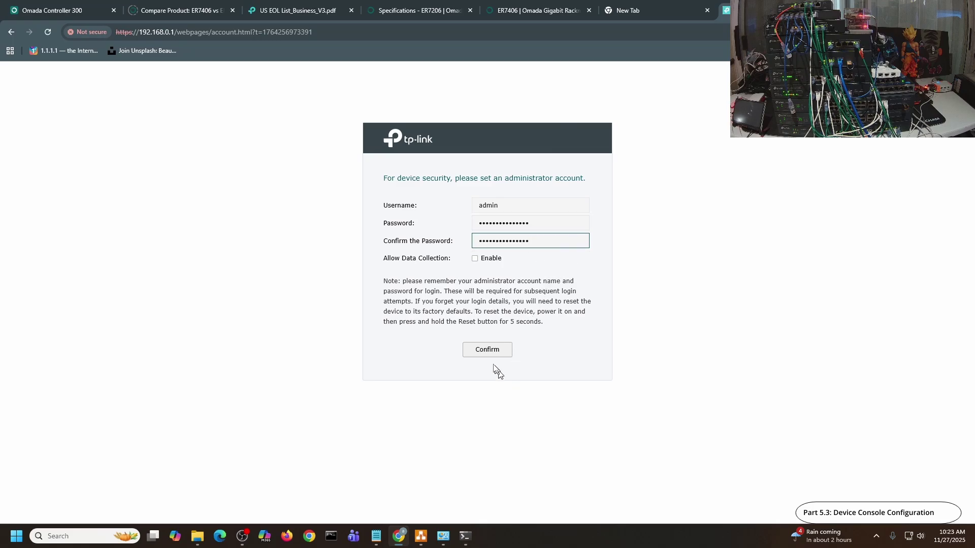
click(486, 355)
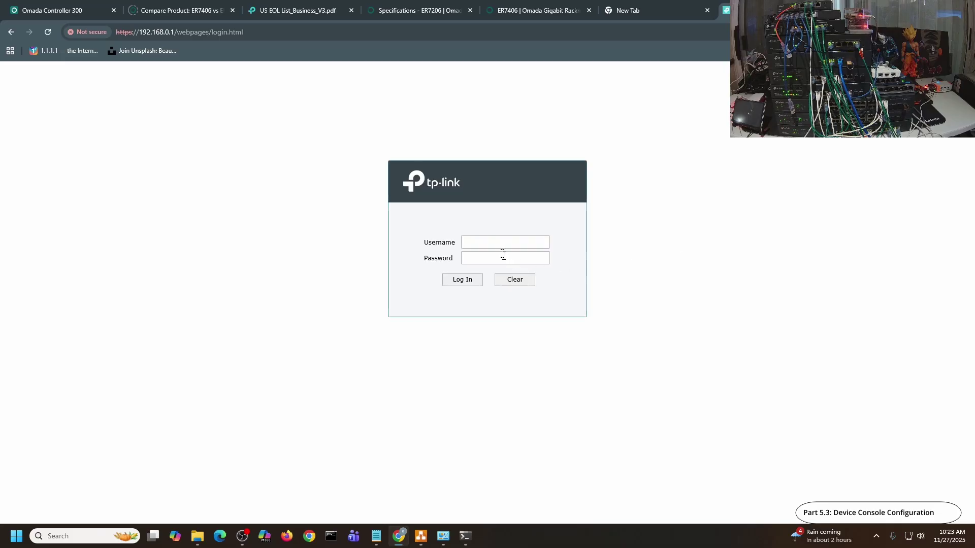
Log in to the ER7406 Web Console as admin with the saved password
click(503, 240)
text(admin)
key(Tab)
key(ctrl+v)
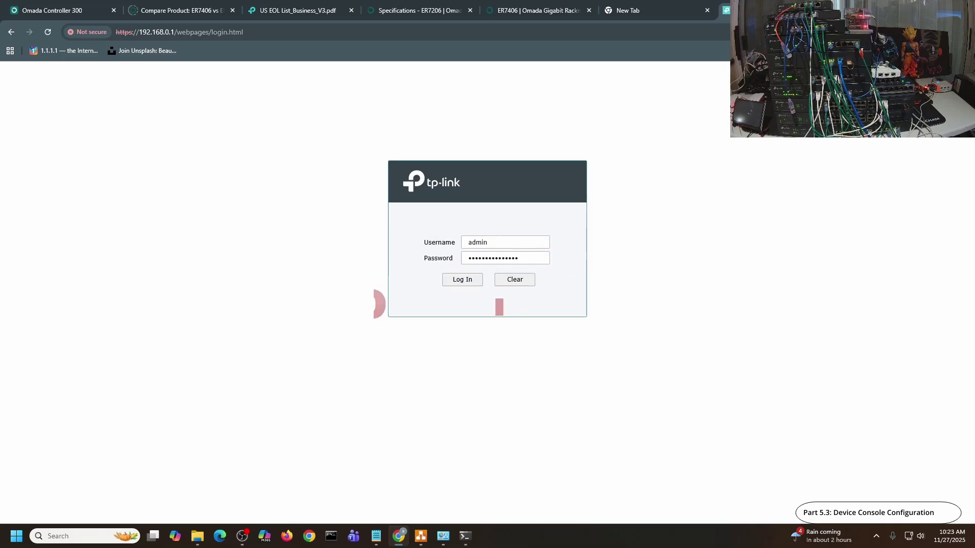
key(Return)
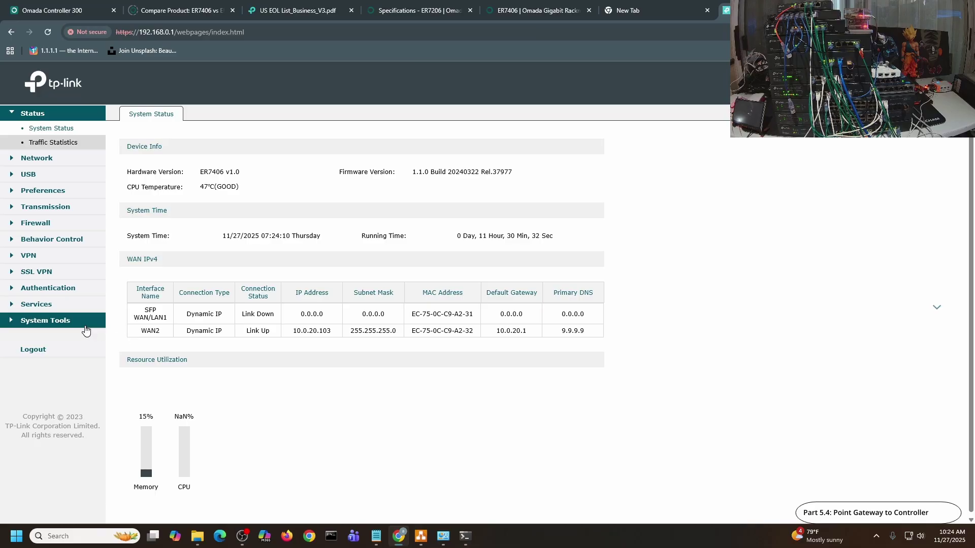
Under System Tools > Controller Settings, save 192.168.100.100 as the Inform URL/IP Address
click(86, 323)
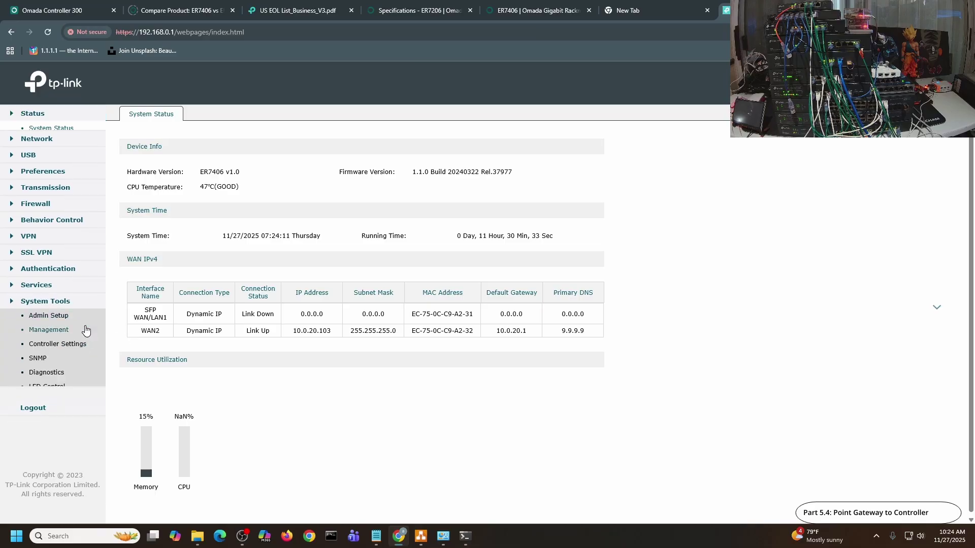
click(50, 339)
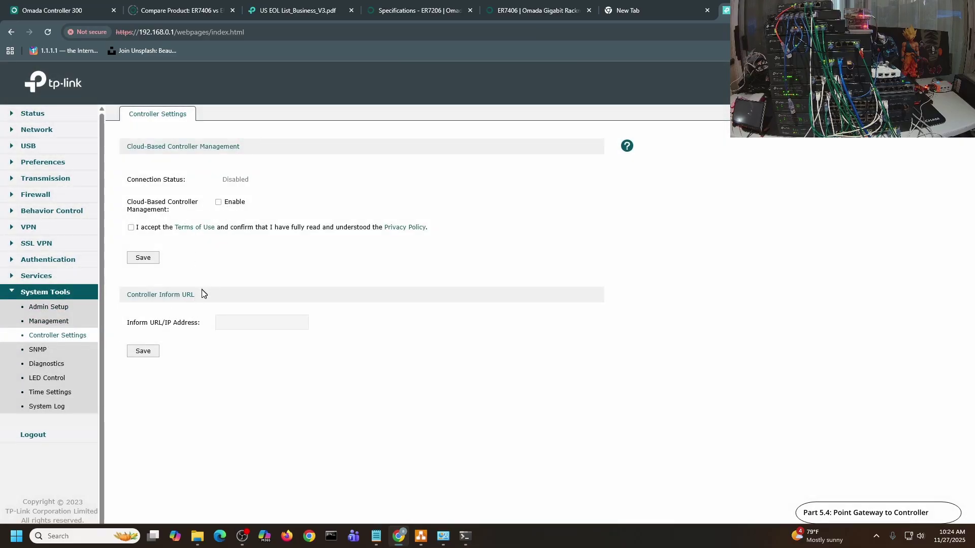
click(224, 327)
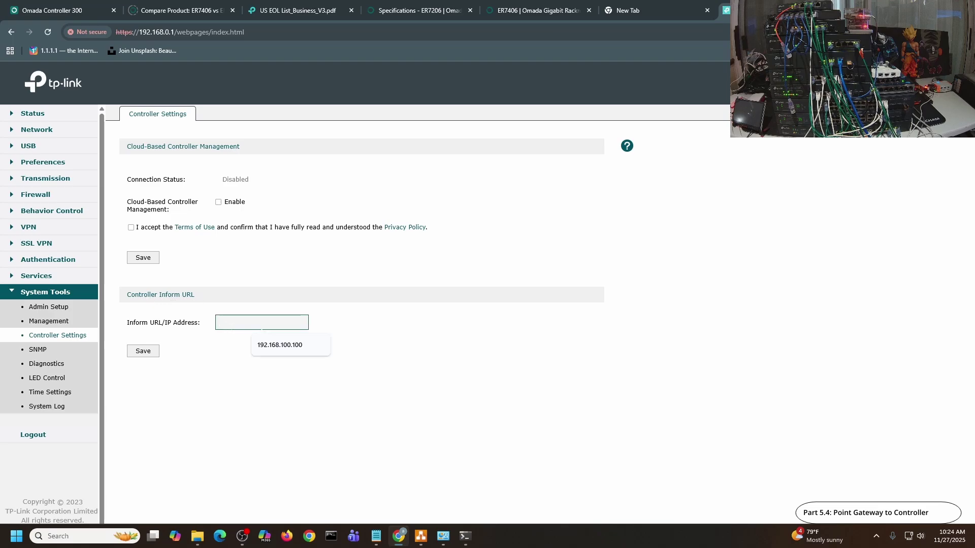
click(305, 348)
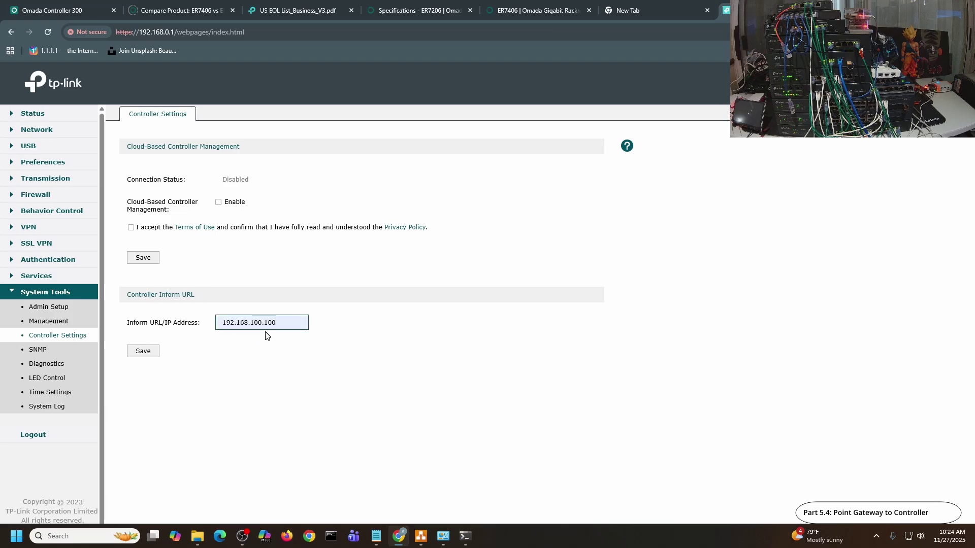
click(143, 351)
Check the controller's device list, then highlight firmware 1.1.0 Build 20240322 Rel.37977 on the router's System Status
click(59, 11)
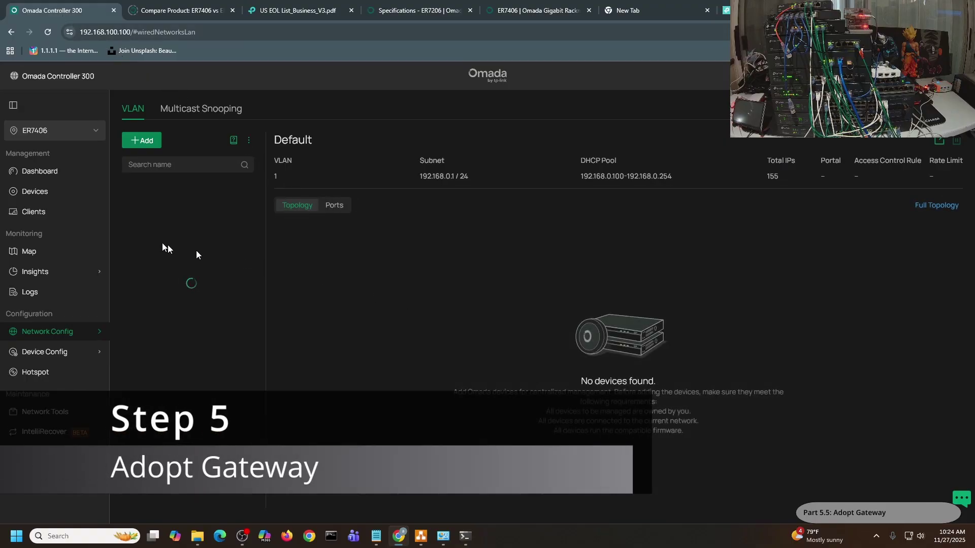
click(36, 192)
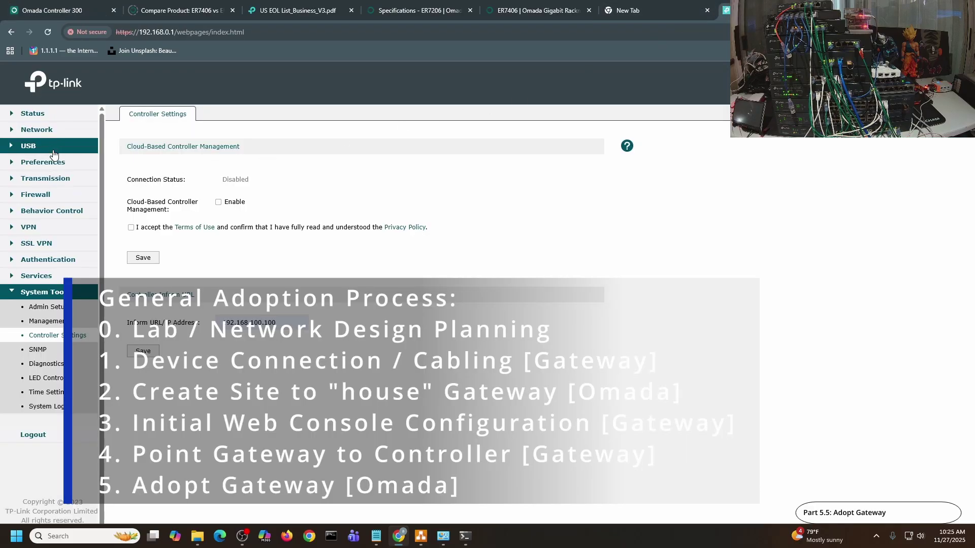
click(51, 116)
click(52, 131)
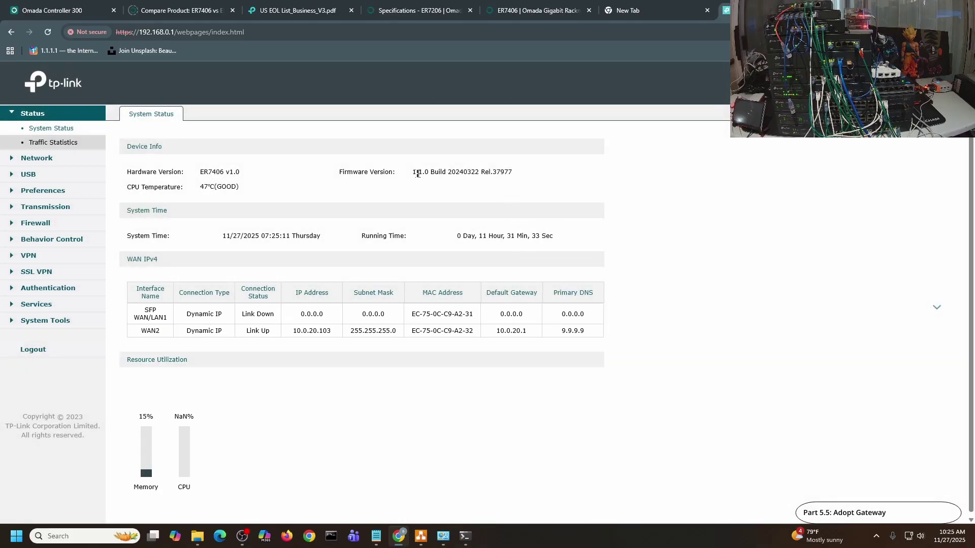
drag(410, 171, 512, 176)
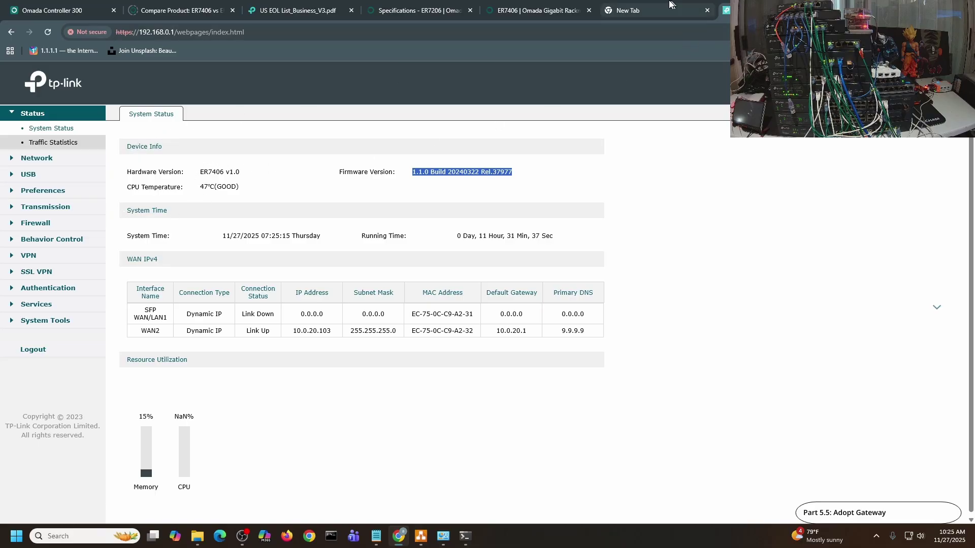
Adopt the pending ER7406 gateway from the Omada Controller device list
click(79, 5)
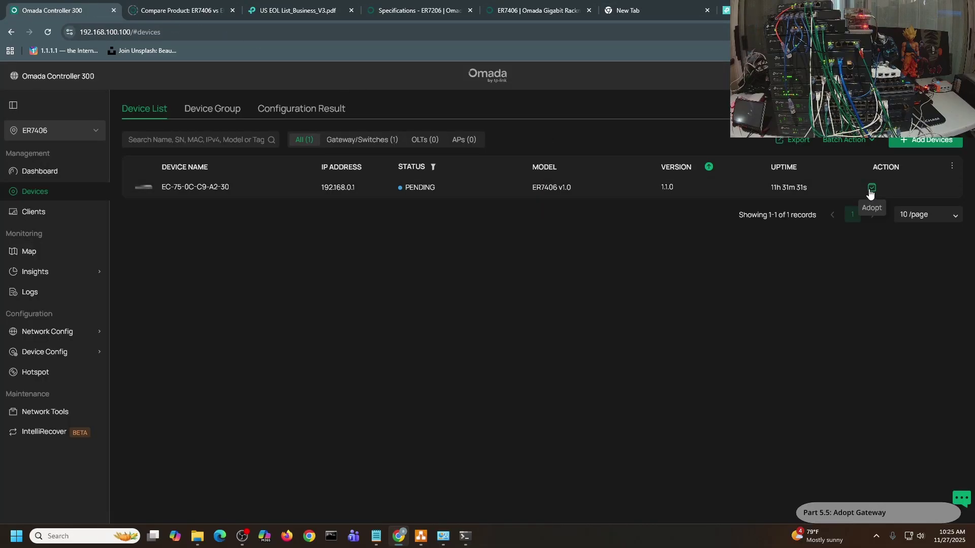
click(727, 10)
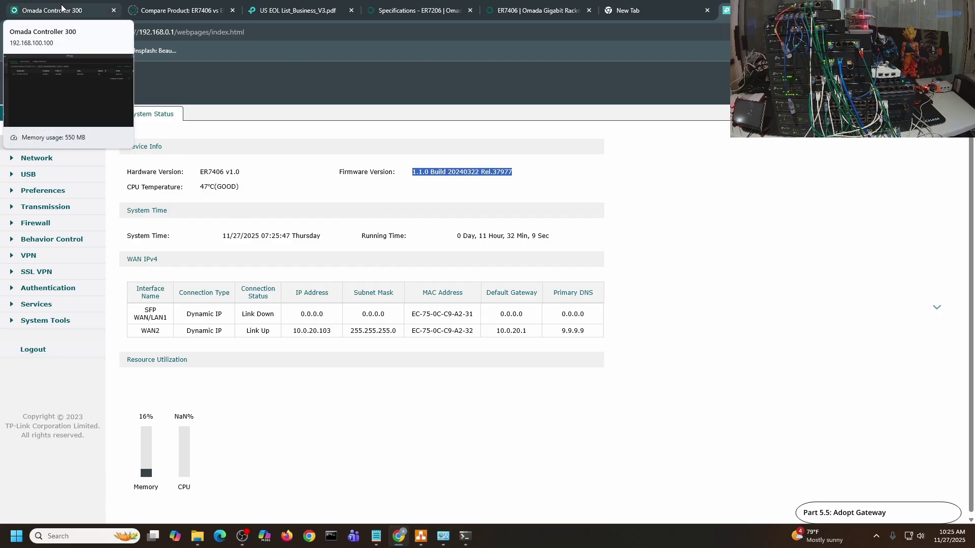
click(61, 7)
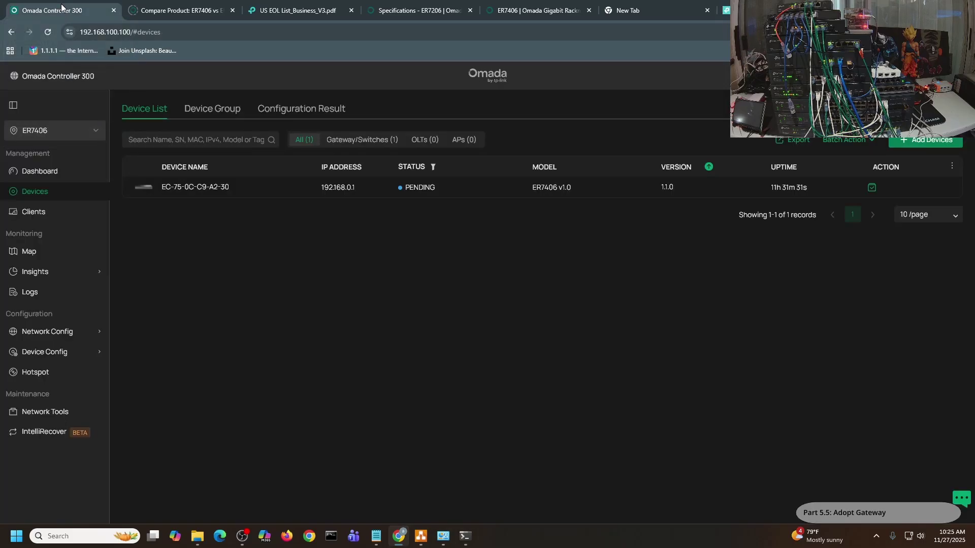
click(873, 188)
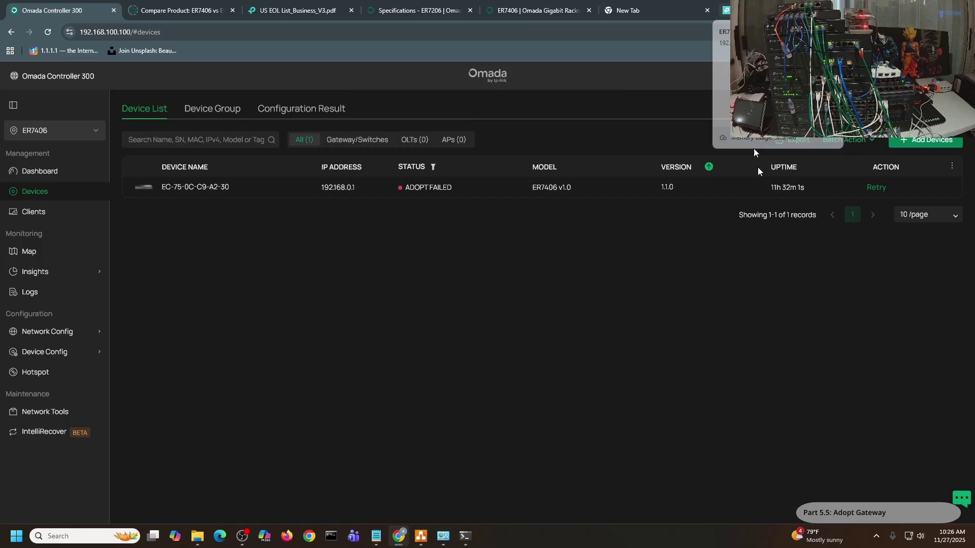
Retry the ER7406 adoption with the gateway's username and pasted password, verifying the password first
click(877, 188)
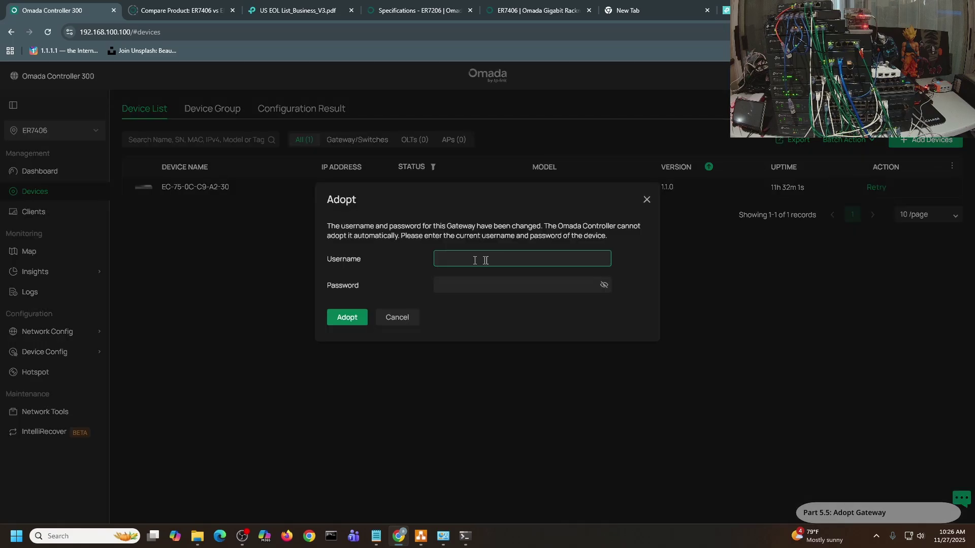
text(admin)
key(Tab)
key(ctrl+v)
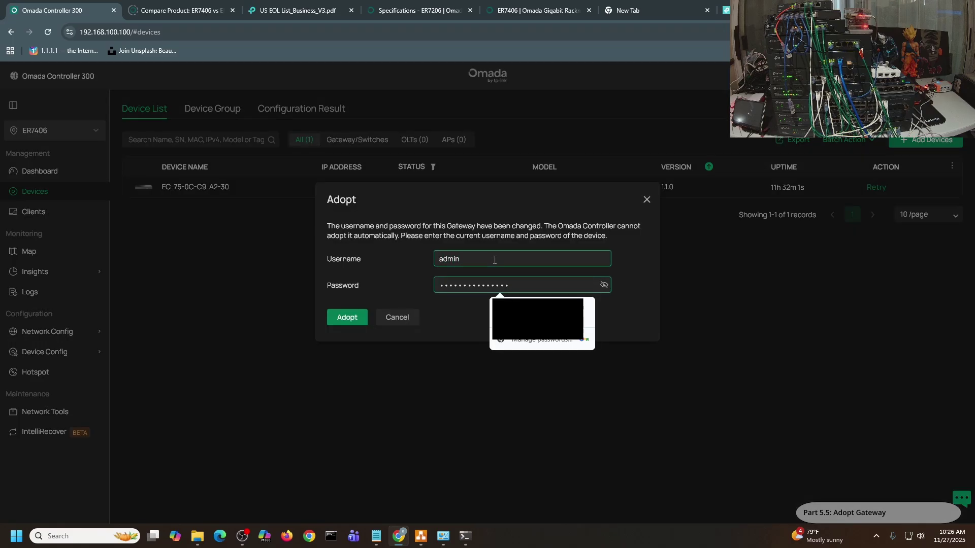
click(604, 285)
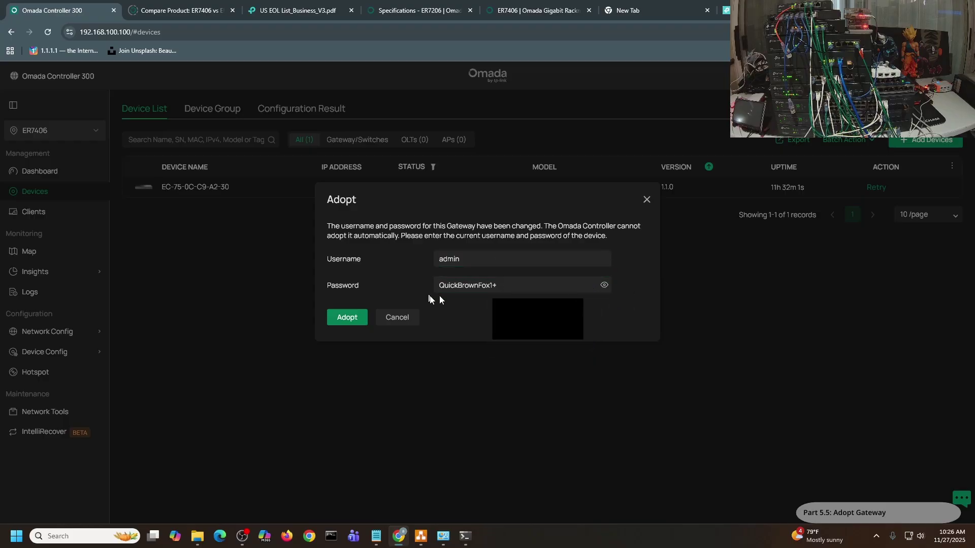
click(335, 319)
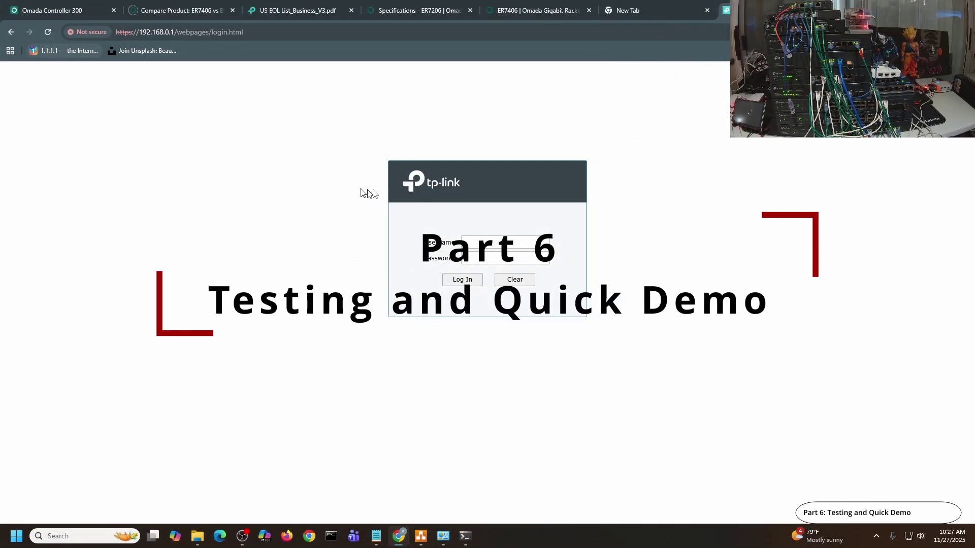
Log in to the ER7406 web console at 192.168.0.1 with the router's username and pasted password
click(466, 241)
text(admin)
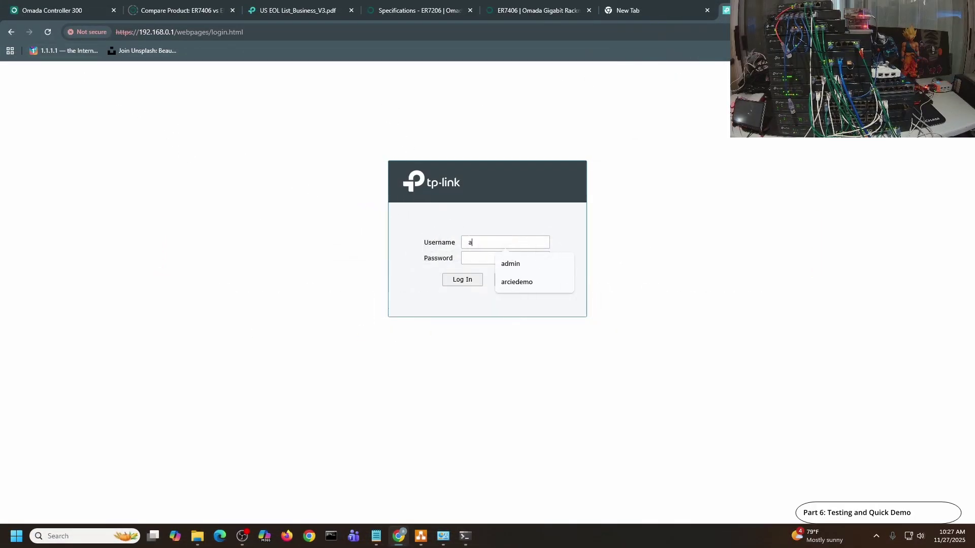
key(Tab)
key(ctrl+v)
key(Return)
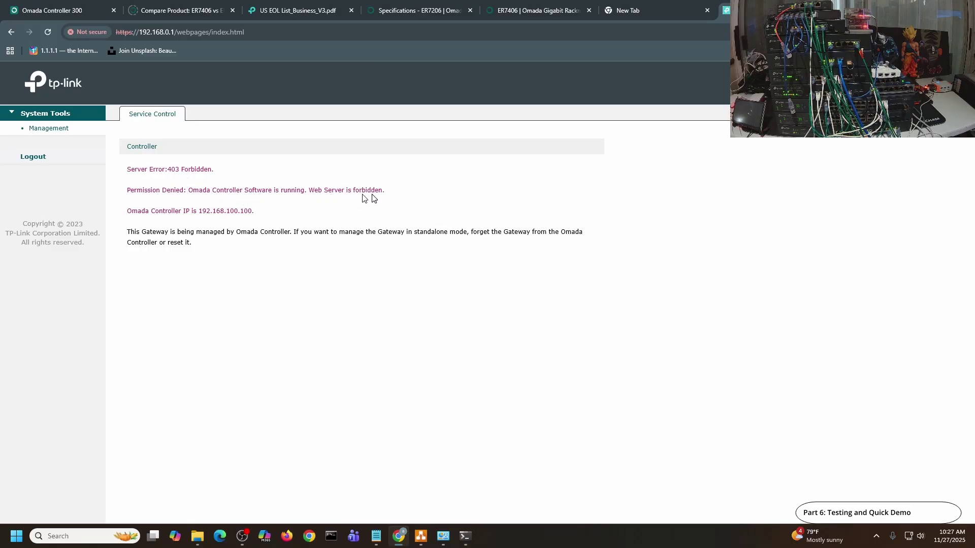
Log out of the console and highlight the managing controller address 192.168.100.100 in the login-page note
click(39, 162)
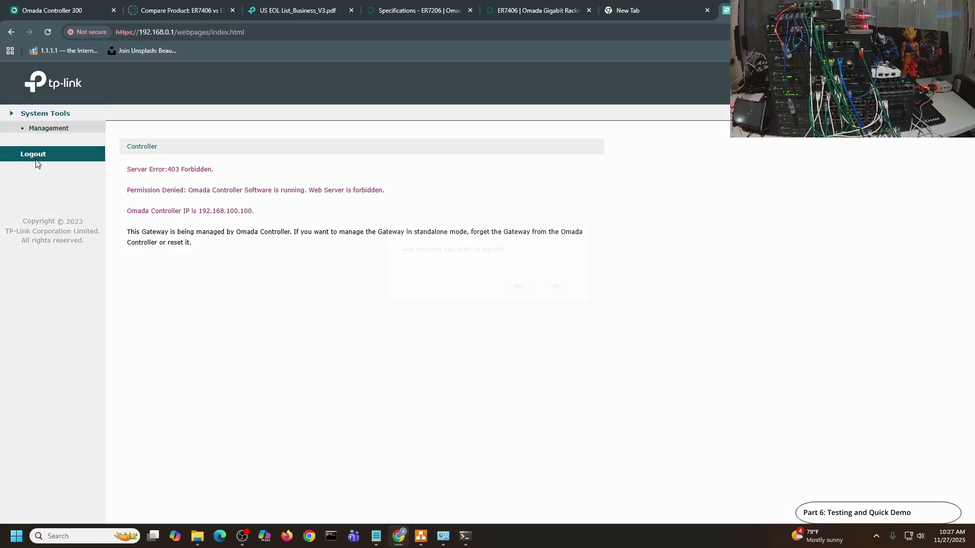
click(519, 287)
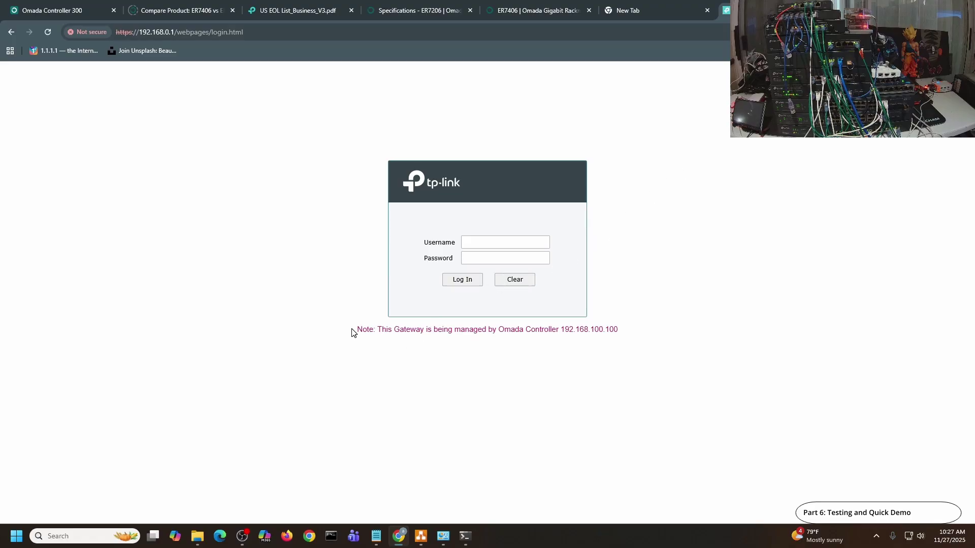
drag(356, 330, 671, 329)
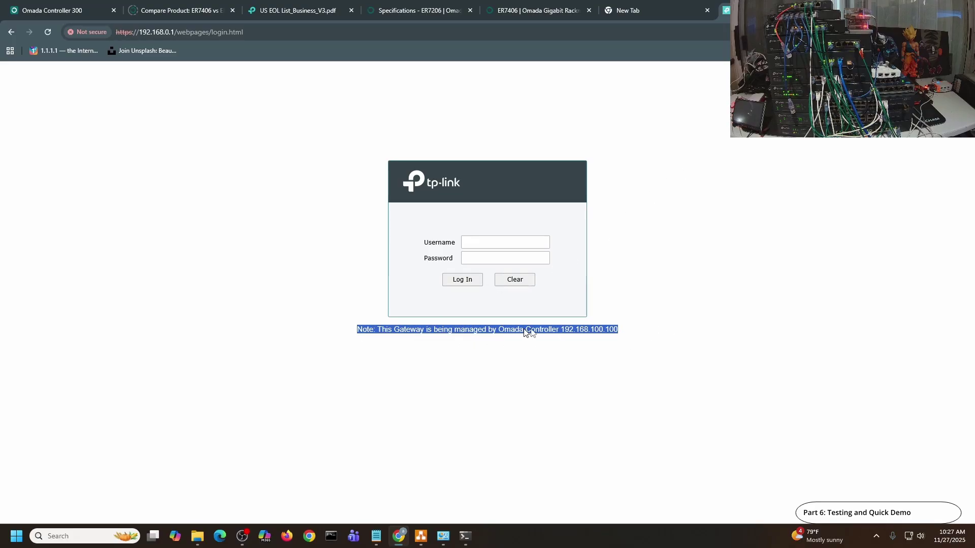
click(589, 340)
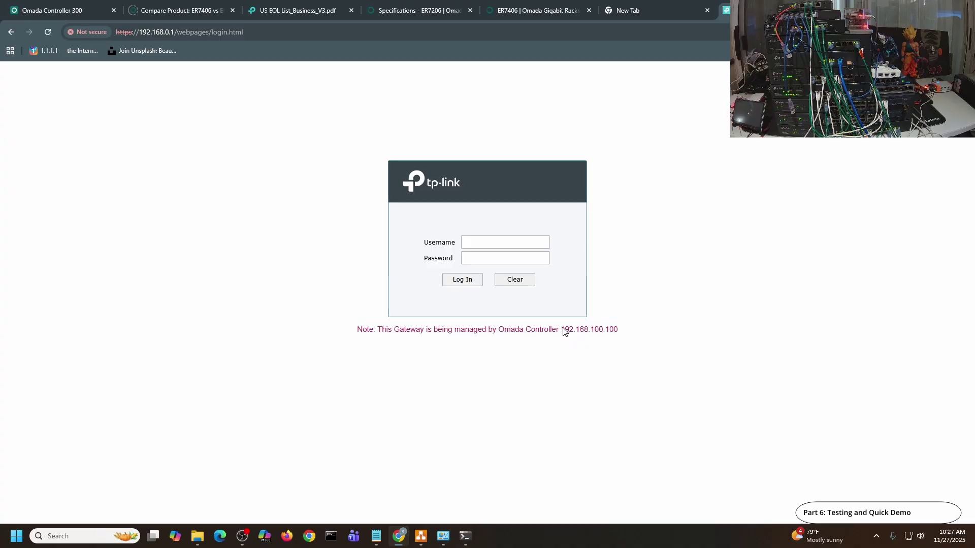
drag(563, 329, 622, 333)
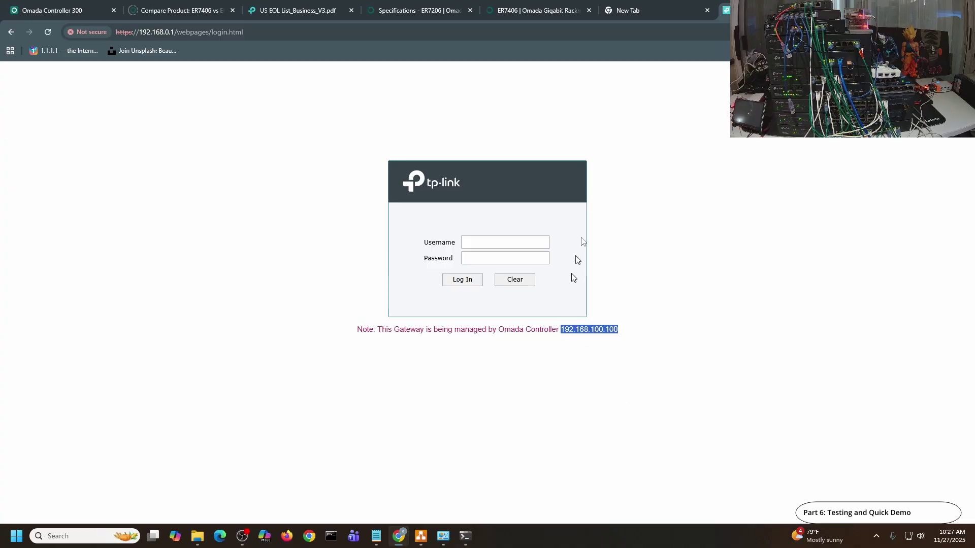
Close the router tab, confirm the ER7406 is Connected, and find wired client MEDIA-PC at 192.168.0.130
key(ctrl+w)
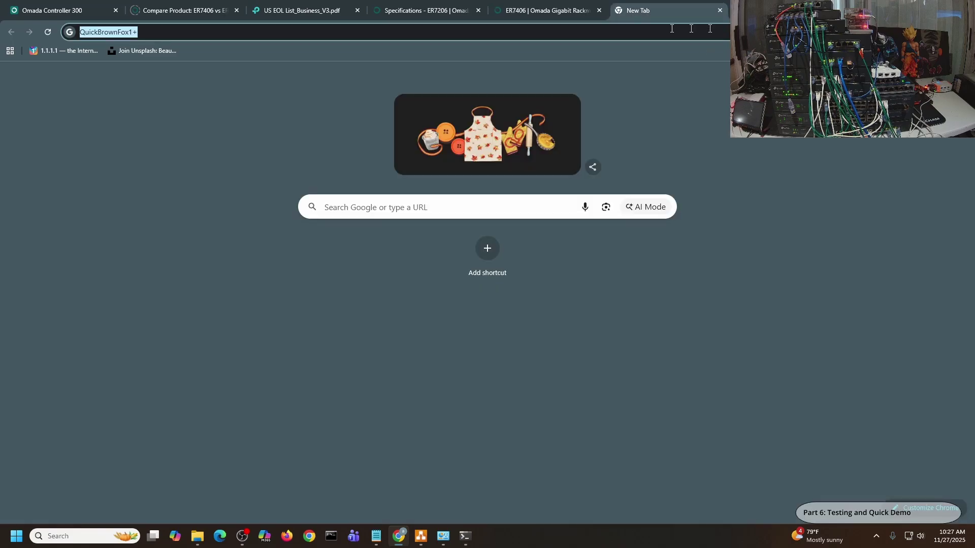
click(50, 10)
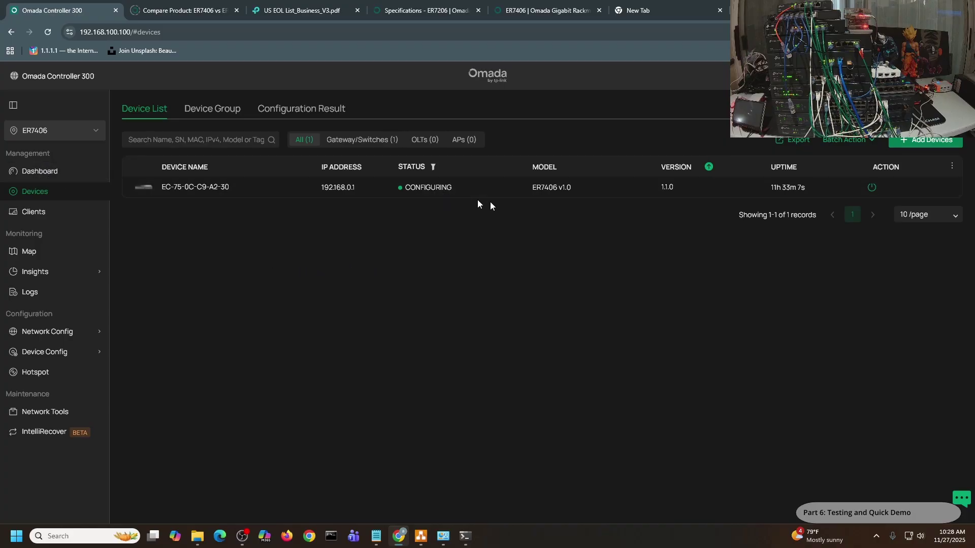
click(43, 214)
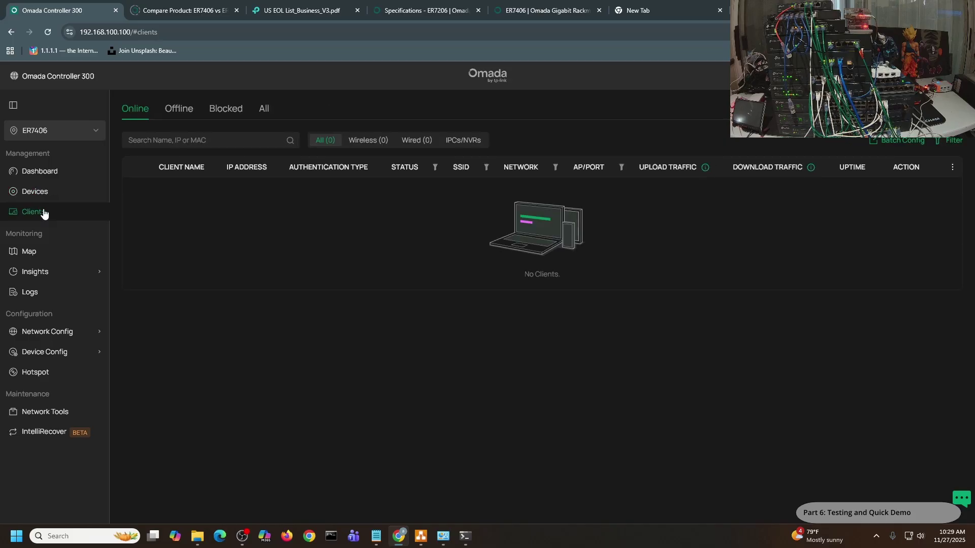
click(43, 194)
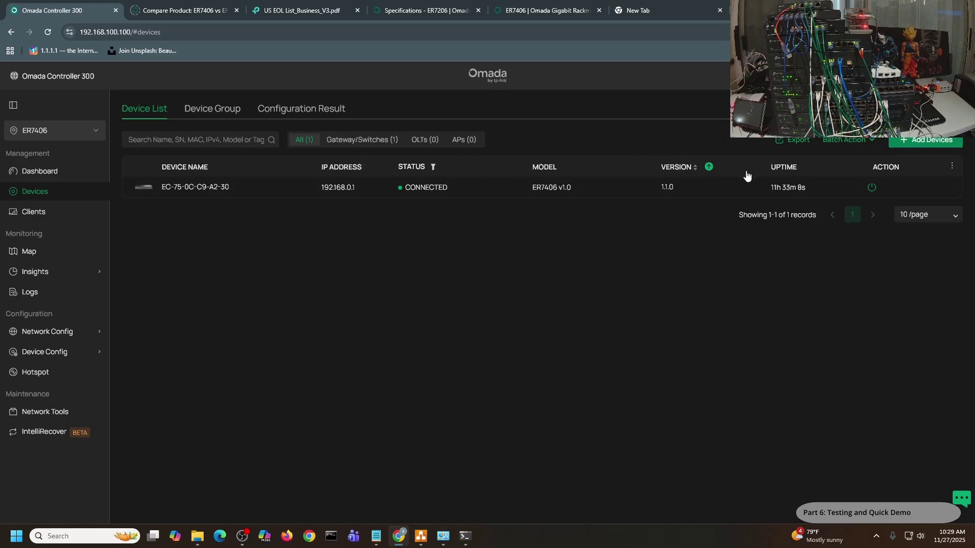
click(43, 215)
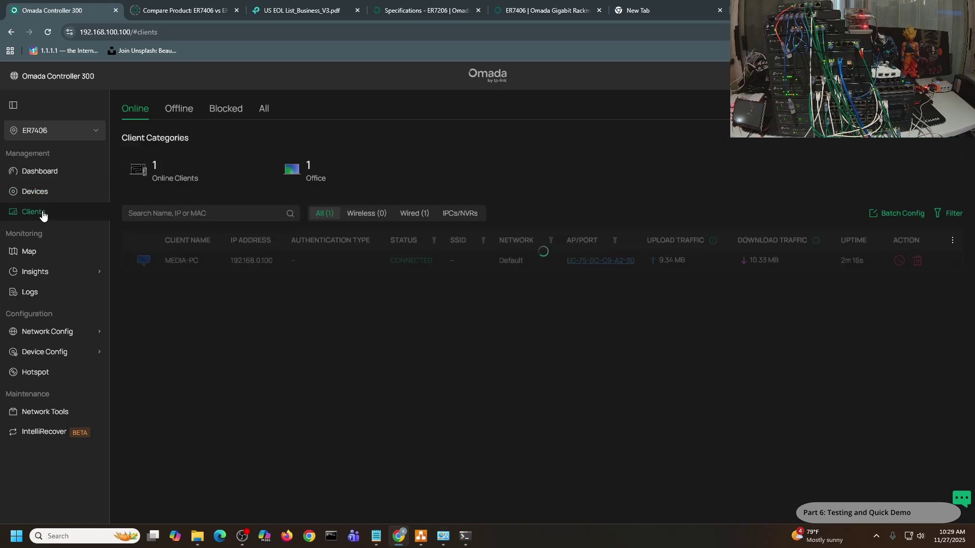